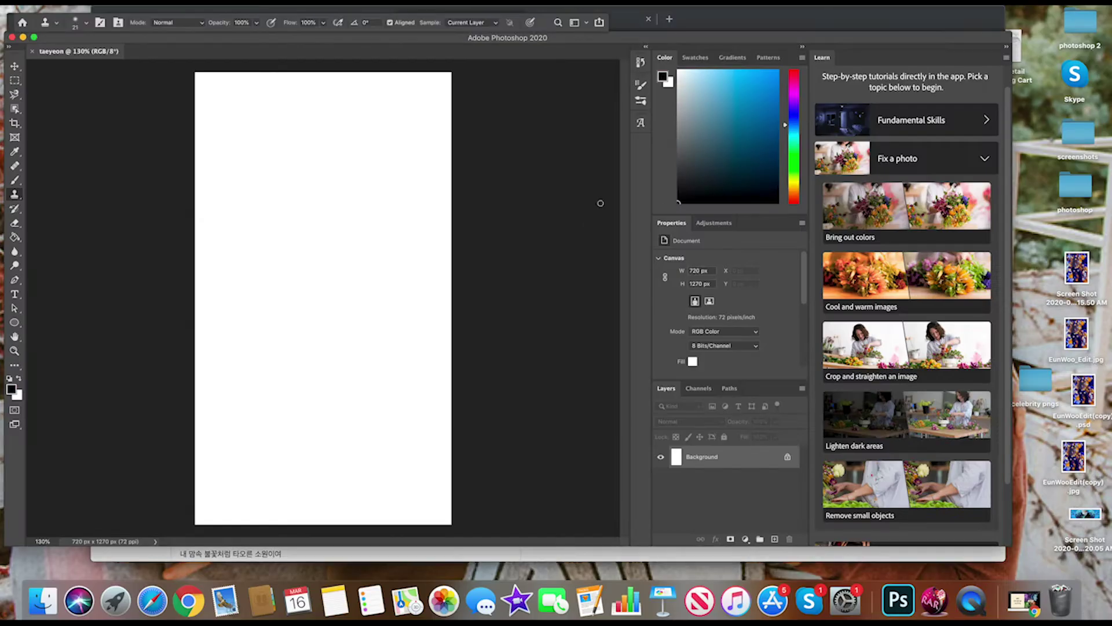
Step: Fill the background black and place the 2.png swirl texture at Difference, about 55% opacity
key(alt+BackSpace)
double_click(1075, 186)
double_click(868, 212)
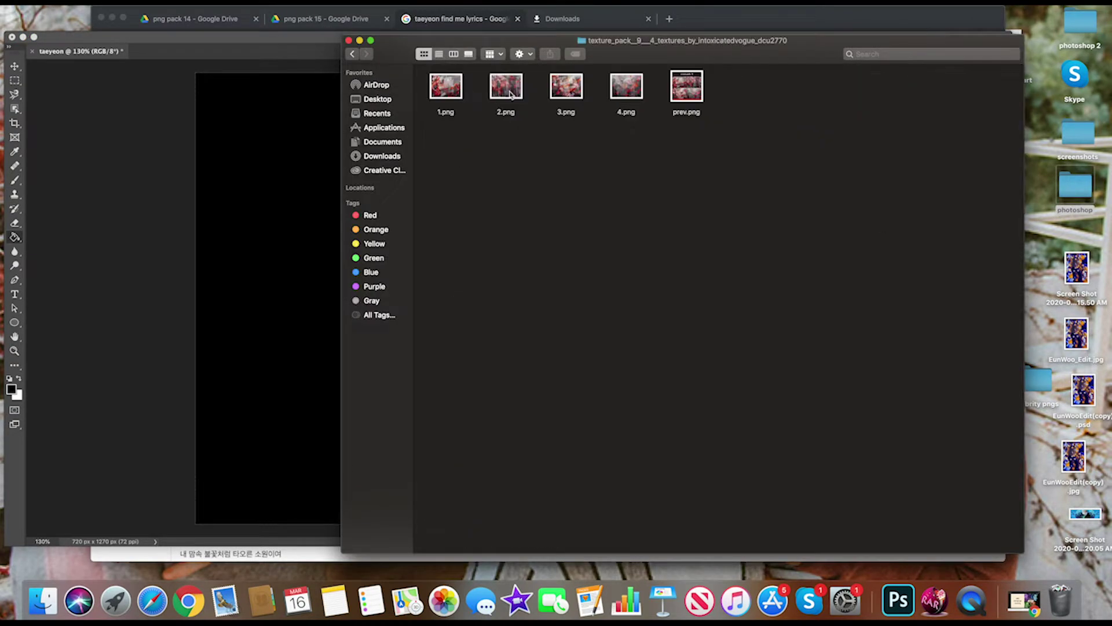
drag(505, 87, 266, 290)
key(Return)
click(689, 421)
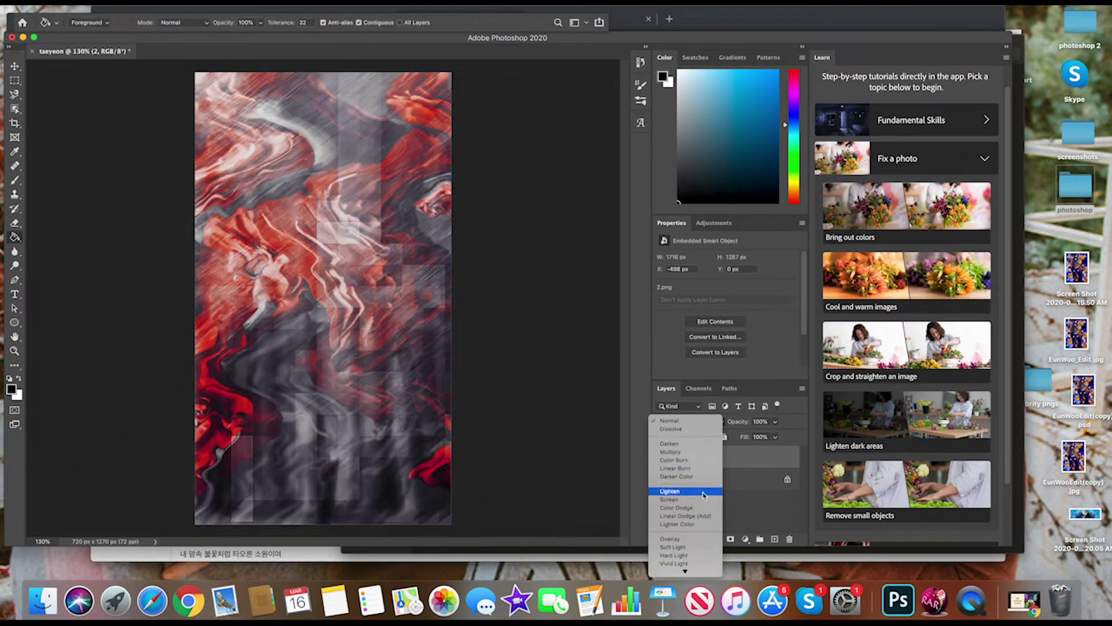
click(690, 509)
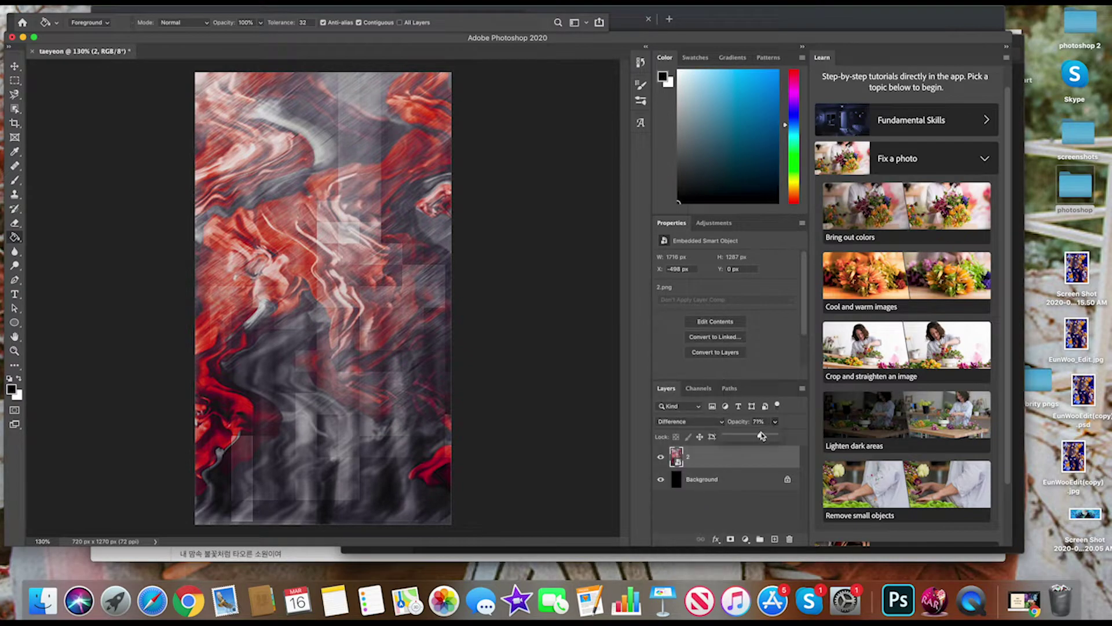
drag(738, 421, 721, 422)
Step: Place a Taeyeon PURPOSE render (render 16) onto the canvas
click(1076, 185)
double_click(359, 261)
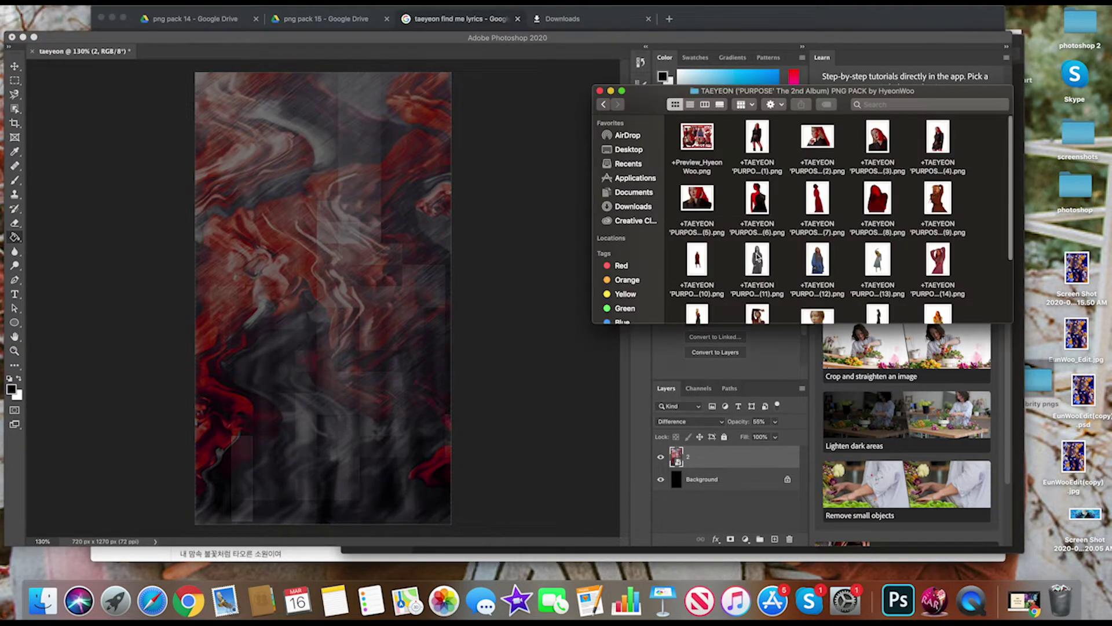
scroll(840, 203, down, 3)
mouse_move(726, 263)
mouse_down()
mouse_move(460, 480)
mouse_move(387, 417)
mouse_up()
key(Return)
Step: Rasterize the render and set the eraser brush size to 146 to erase its base
key(g)
click(430, 274)
key(Return)
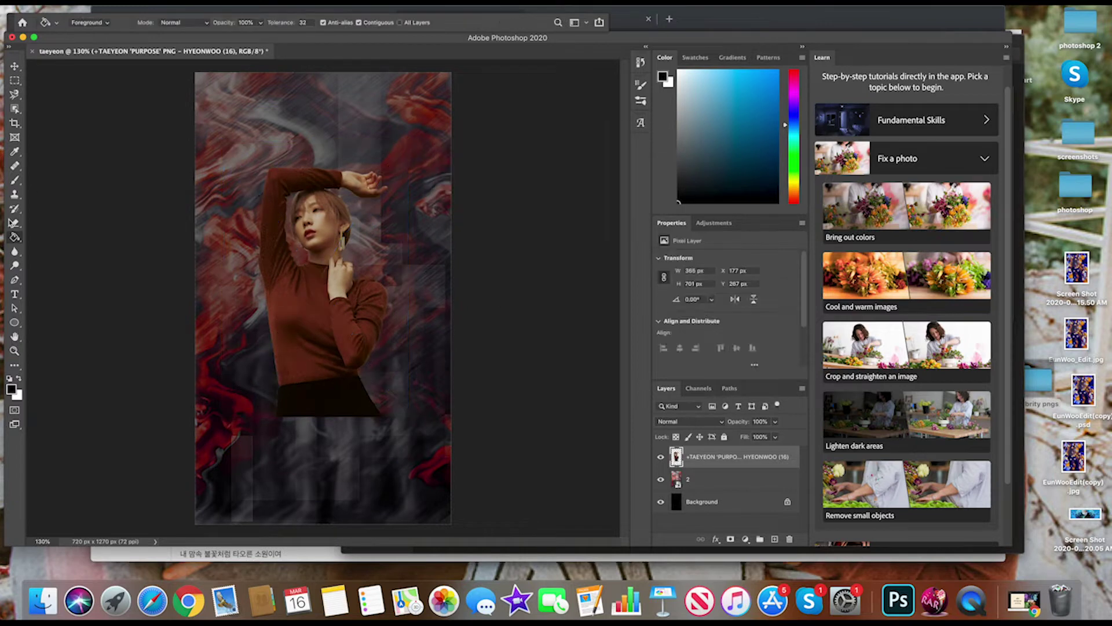
key(e)
click(75, 22)
drag(40, 58, 110, 58)
Step: Add a new layer and a Hue/Saturation adjustment shifting the hue toward red
click(774, 539)
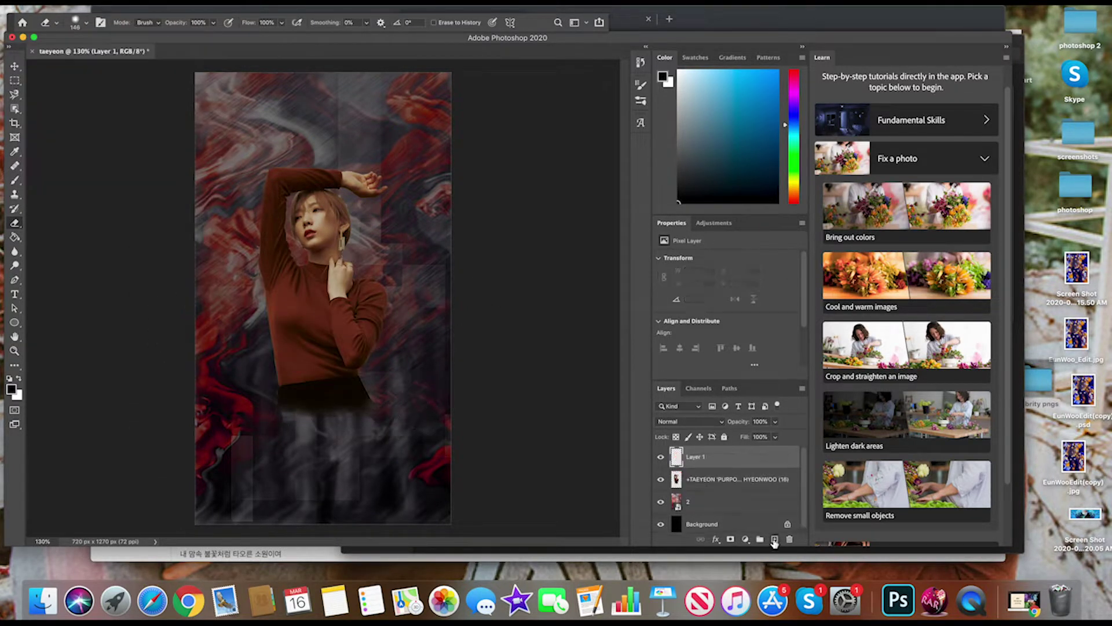
click(714, 223)
click(678, 267)
mouse_move(726, 298)
mouse_down()
mouse_move(739, 301)
mouse_move(724, 302)
mouse_up()
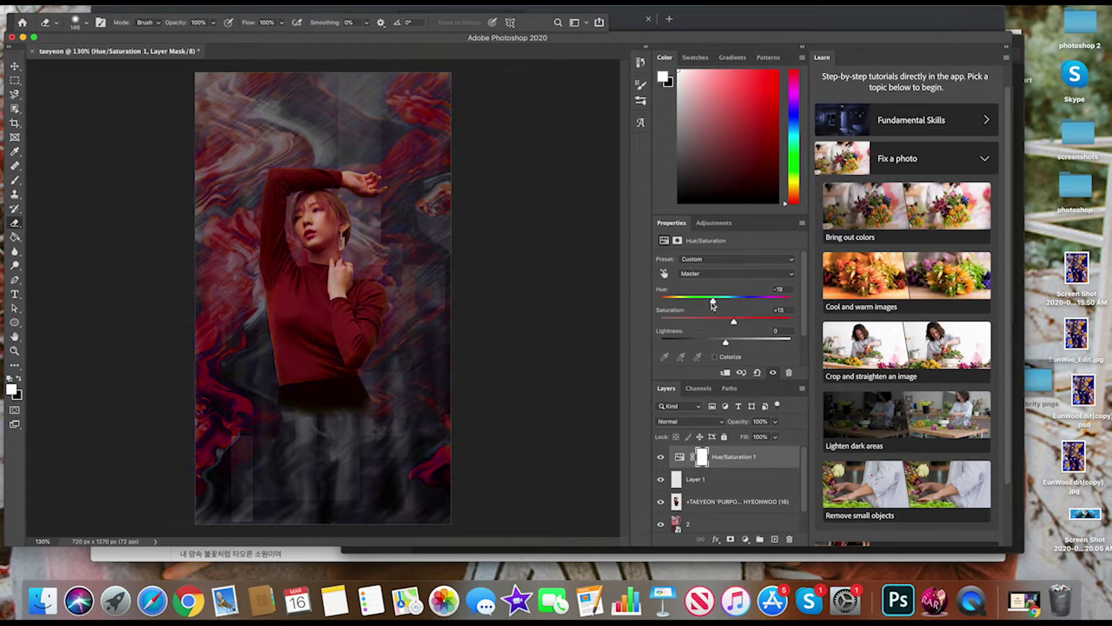
click(695, 479)
click(44, 601)
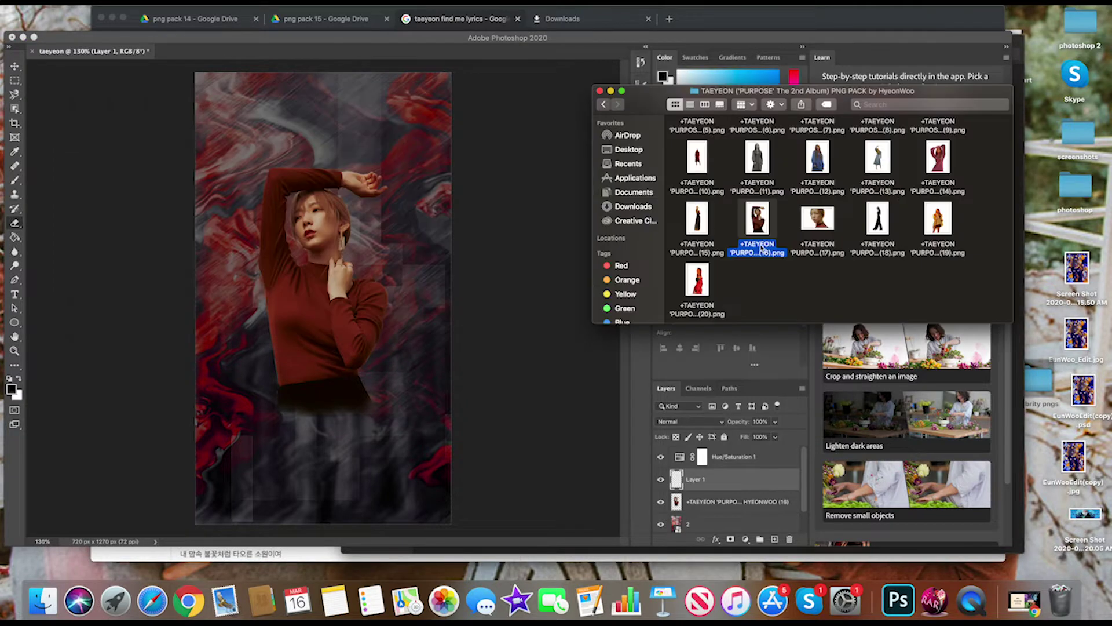
Step: Place Taeyeon render 3, shrunk at lower left, above the Hue/Saturation layer
scroll(934, 197, up, 2)
drag(877, 168, 322, 298)
drag(195, 75, 268, 228)
drag(405, 359, 317, 452)
key(Return)
key(e)
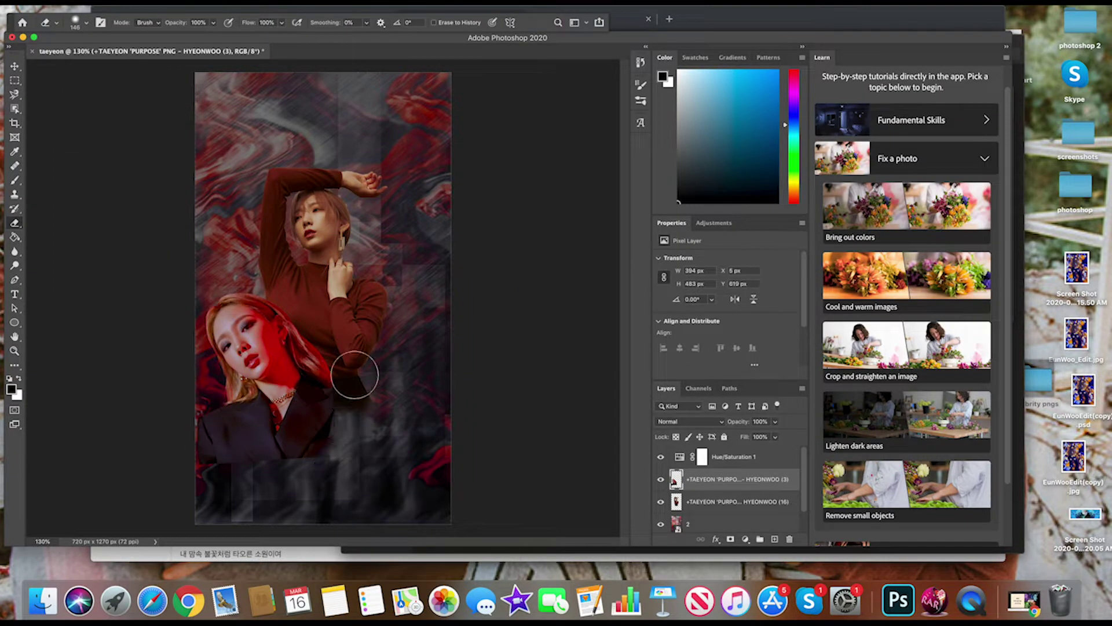
drag(730, 479, 695, 453)
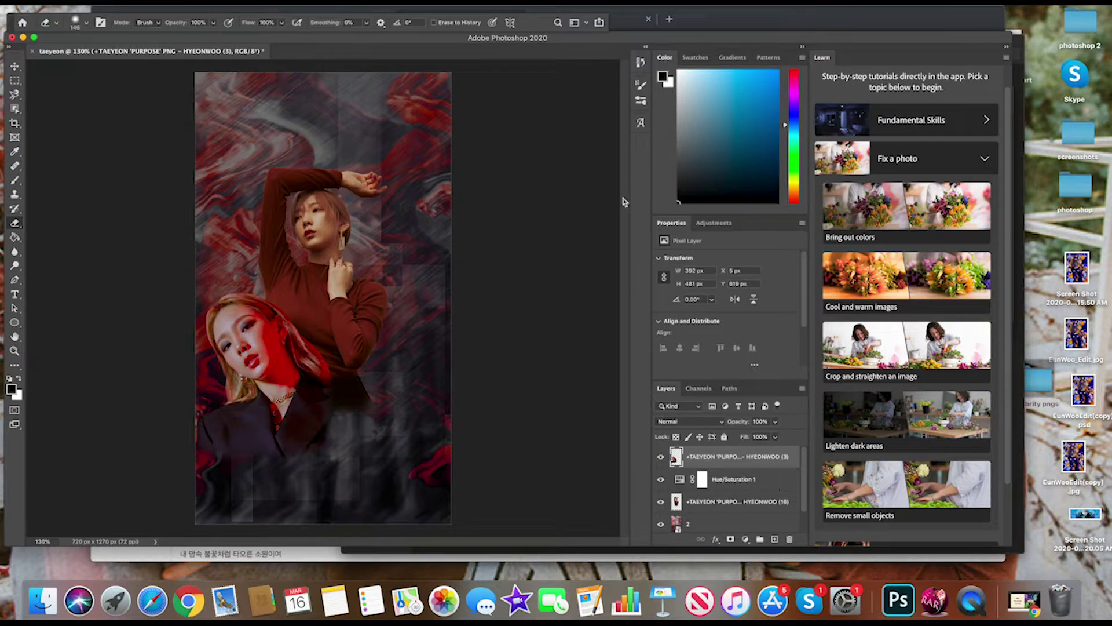
key(v)
drag(298, 385, 314, 397)
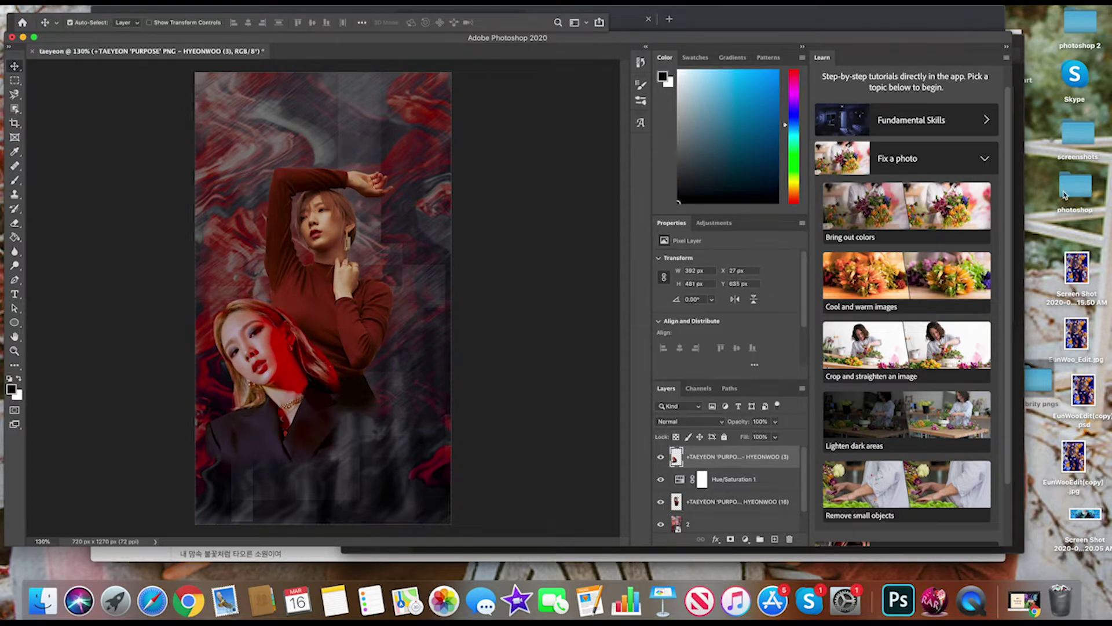
Step: Place the B3.png brush-stroke texture rotated about 33.5°
double_click(1064, 196)
double_click(816, 152)
drag(564, 87, 280, 189)
drag(516, 441, 454, 511)
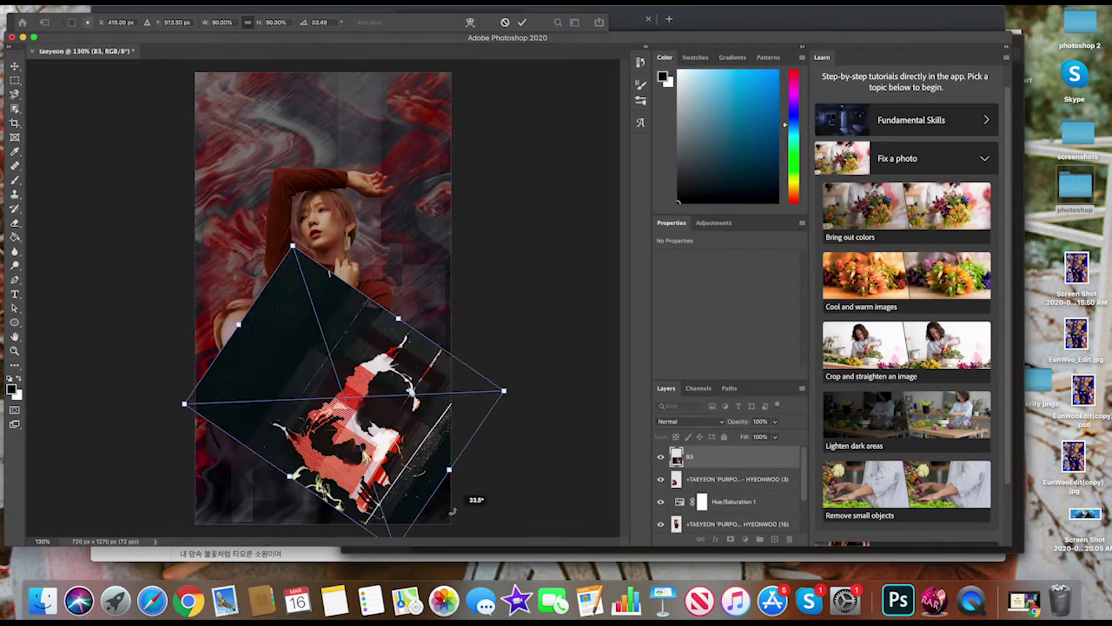
key(Return)
Step: Set B3 to Lighten, rasterize it, and erase with a 35 px eraser
click(690, 421)
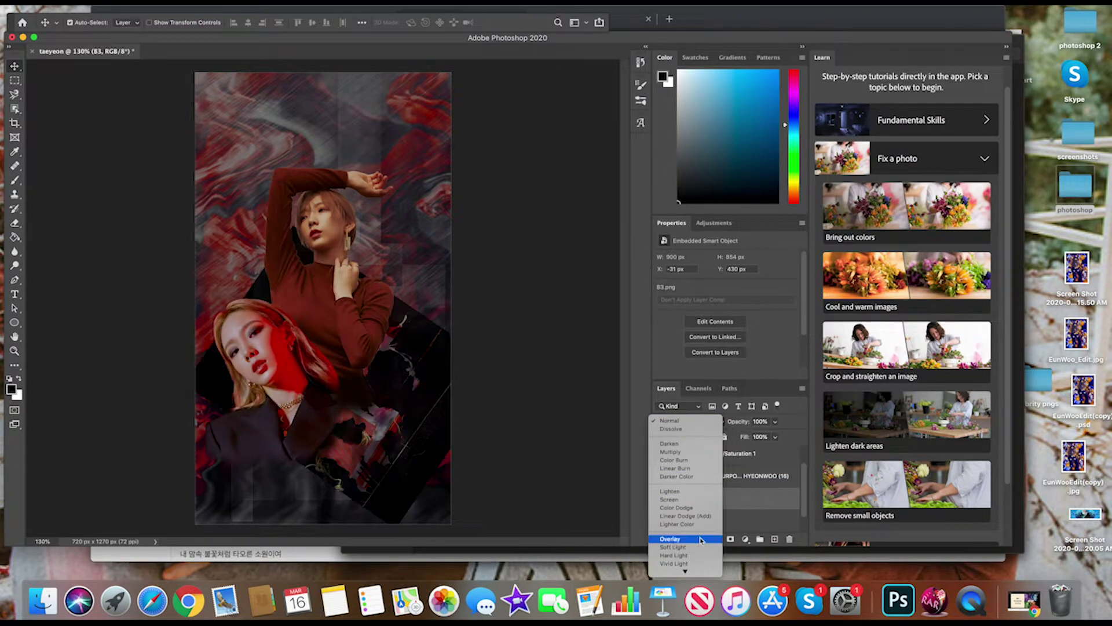
click(670, 490)
key(e)
click(431, 387)
click(636, 206)
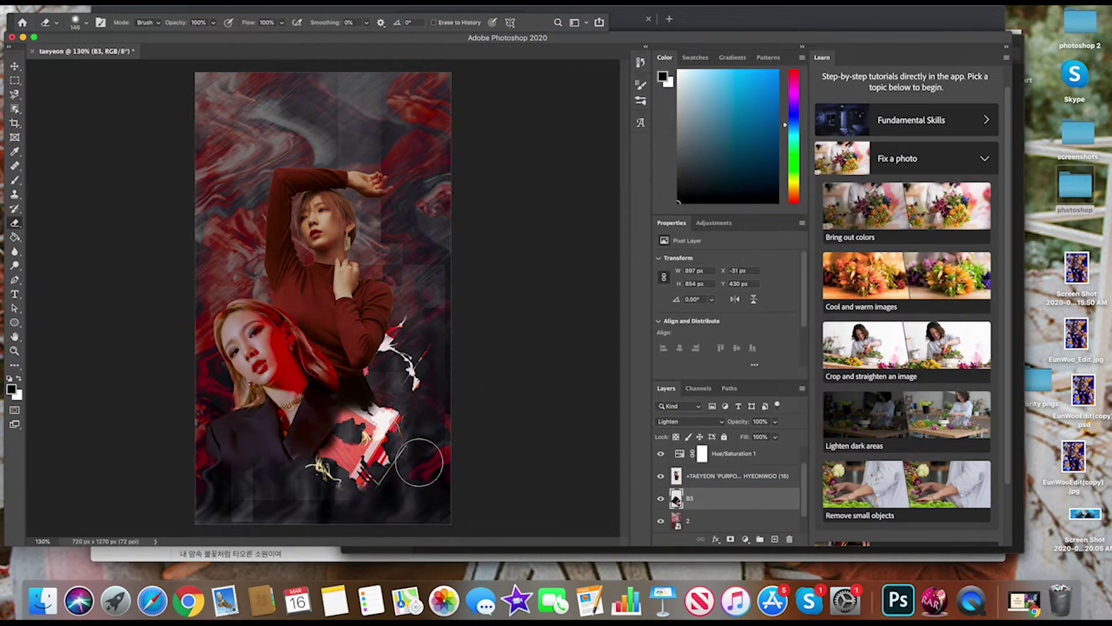
click(80, 22)
drag(87, 38, 63, 38)
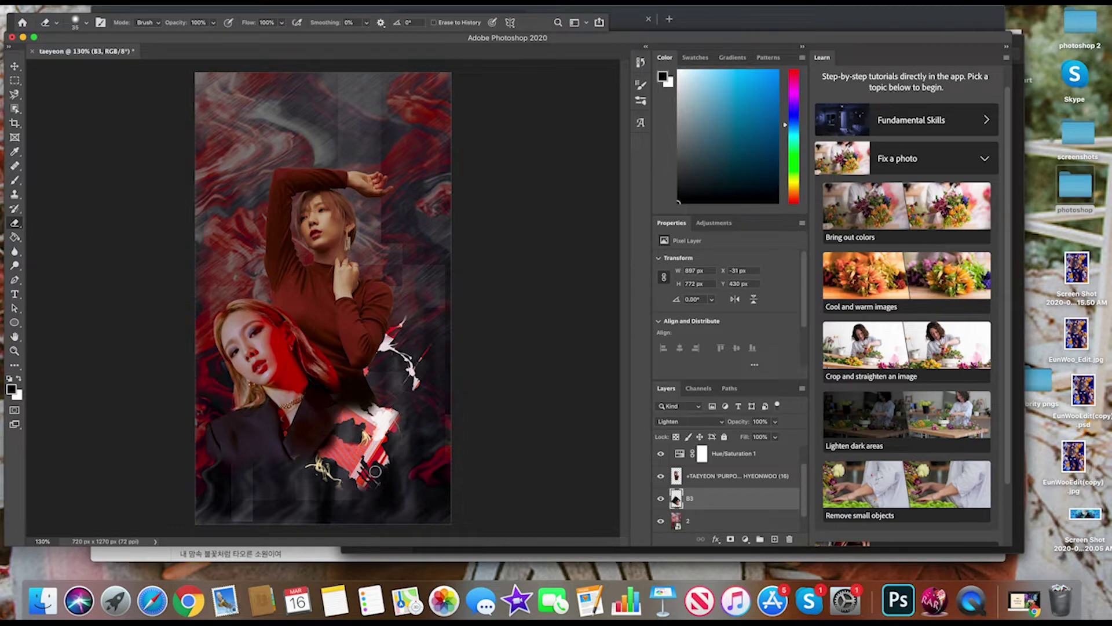
Step: Place an Architecture building render enlarged at the left side and rasterize it
double_click(1041, 378)
scroll(705, 315, up, 5)
scroll(705, 315, up, 5)
double_click(640, 119)
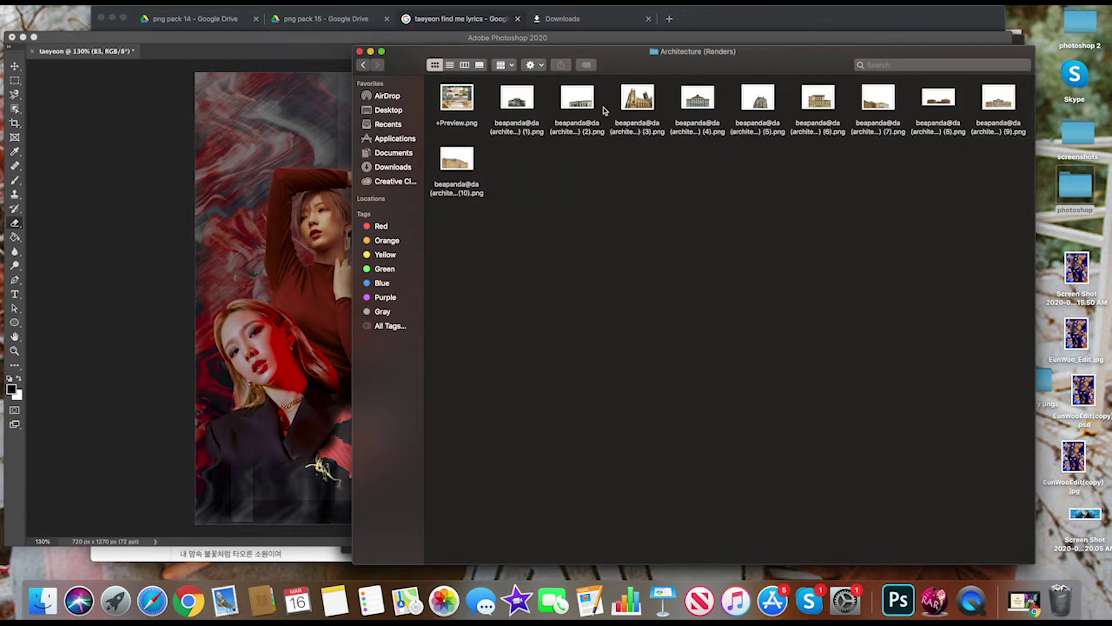
drag(510, 119, 278, 214)
drag(341, 167, 343, 308)
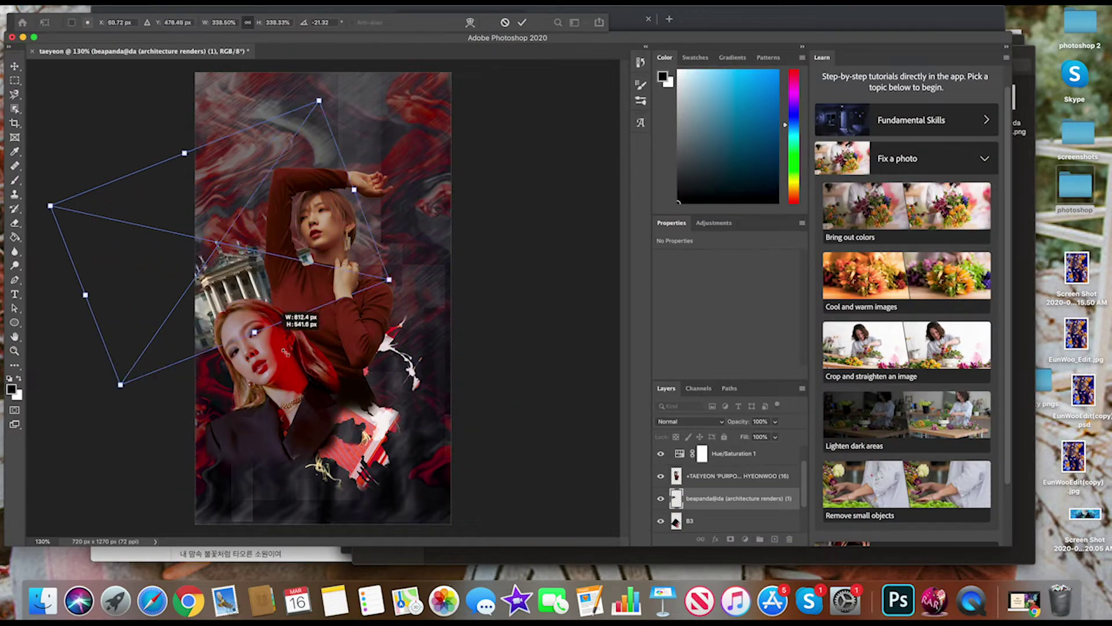
key(Return)
click(344, 303)
click(638, 196)
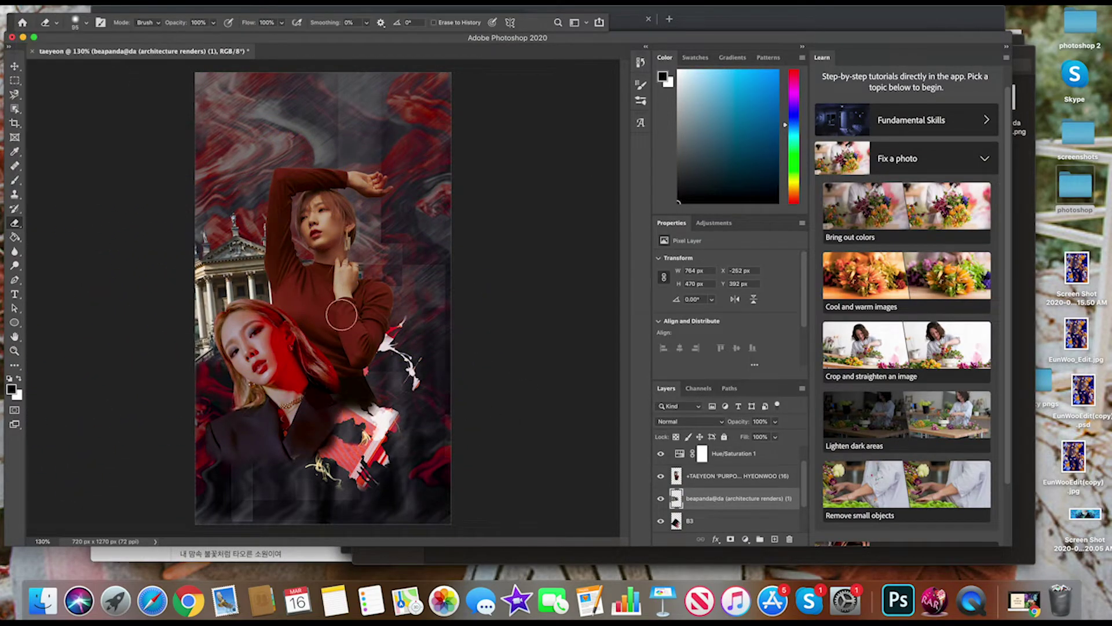
Step: Place the small crown PNG beside the upper figure's neck and sample a fill colour
scroll(579, 313, down, 1)
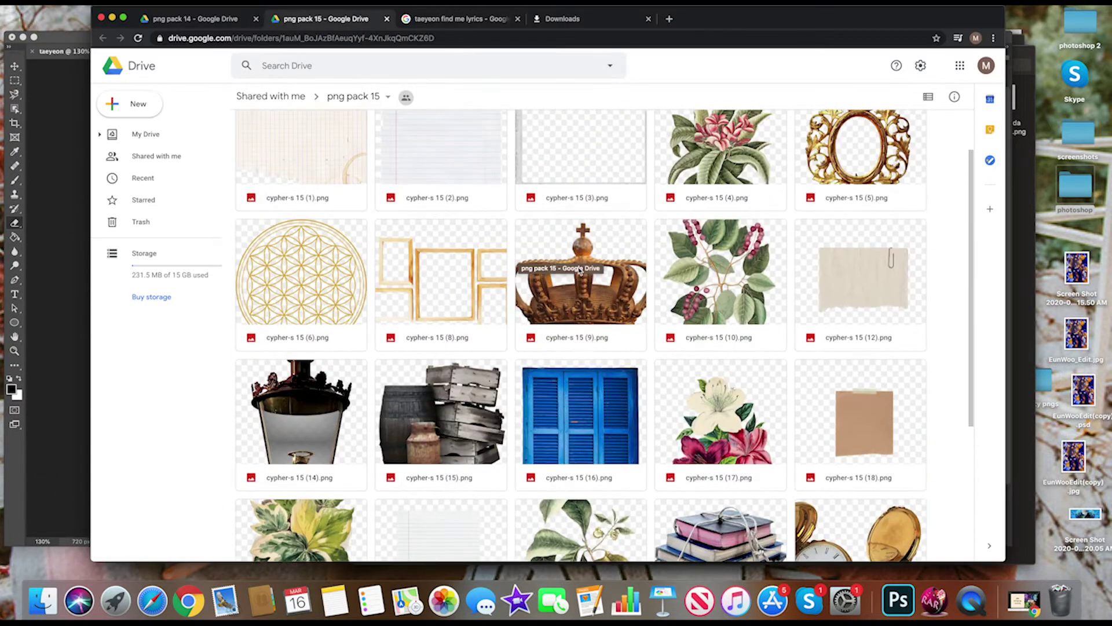
double_click(622, 336)
key(Escape)
drag(153, 549, 253, 281)
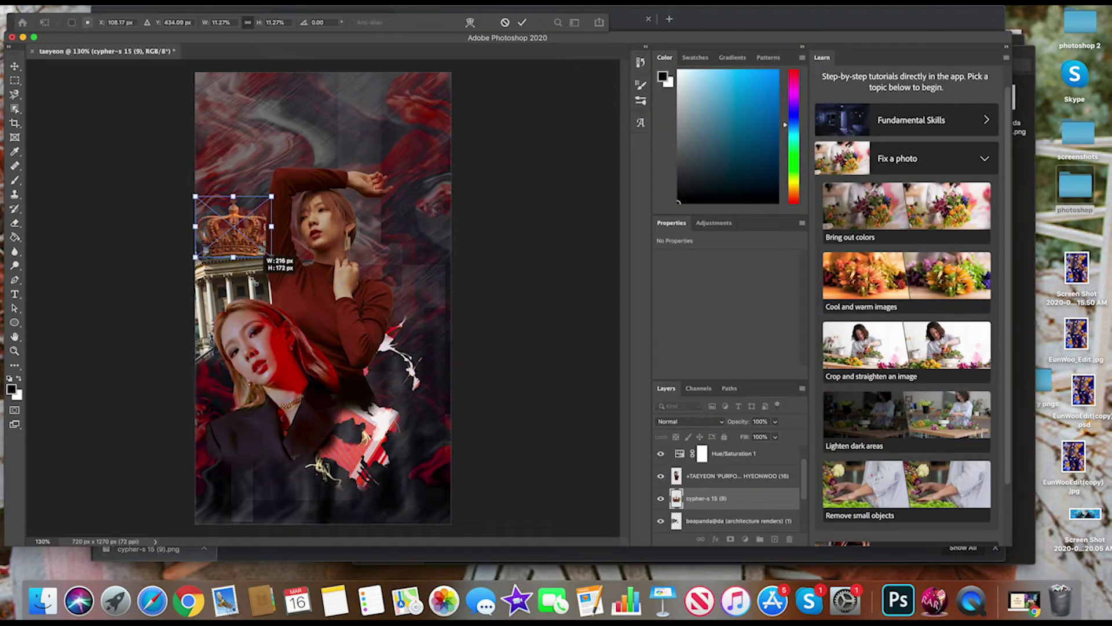
key(Escape)
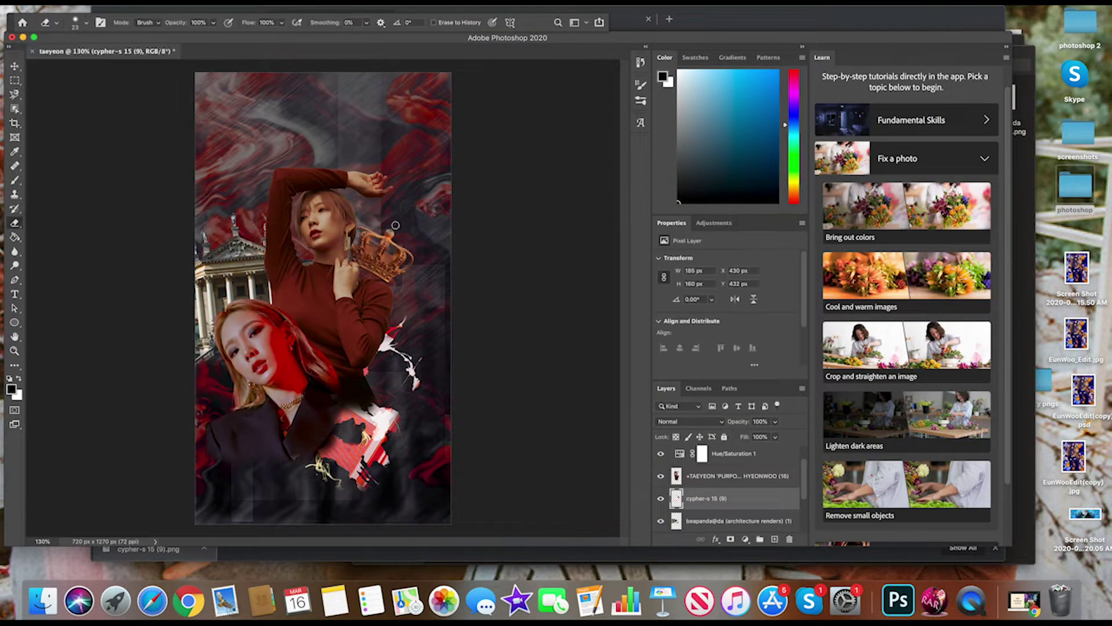
key(v)
drag(387, 249, 387, 264)
click(733, 520)
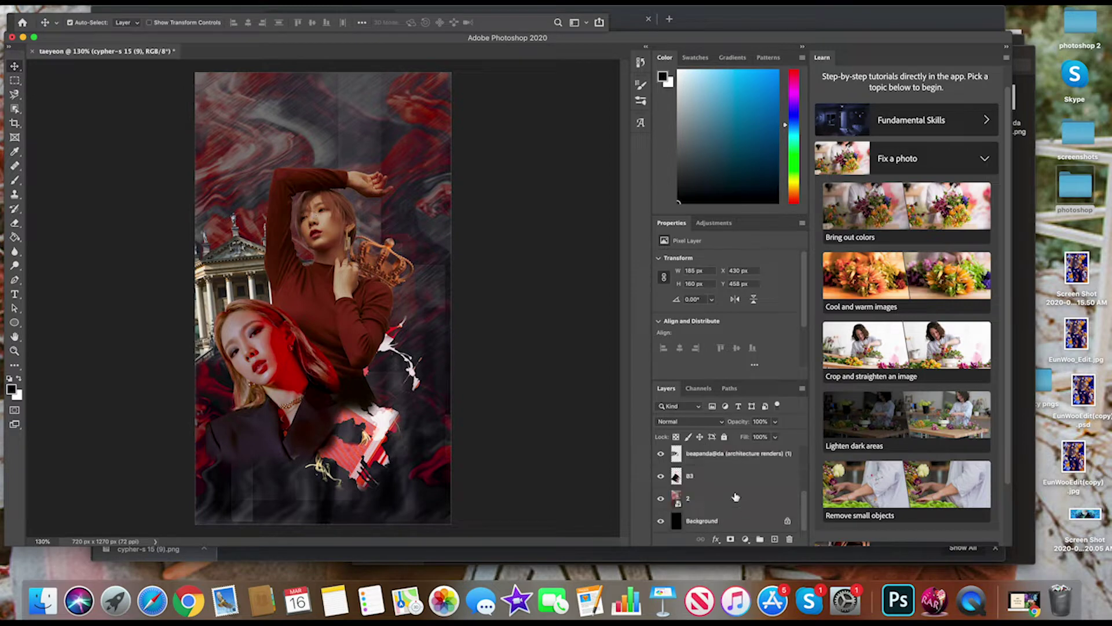
key(i)
key(Return)
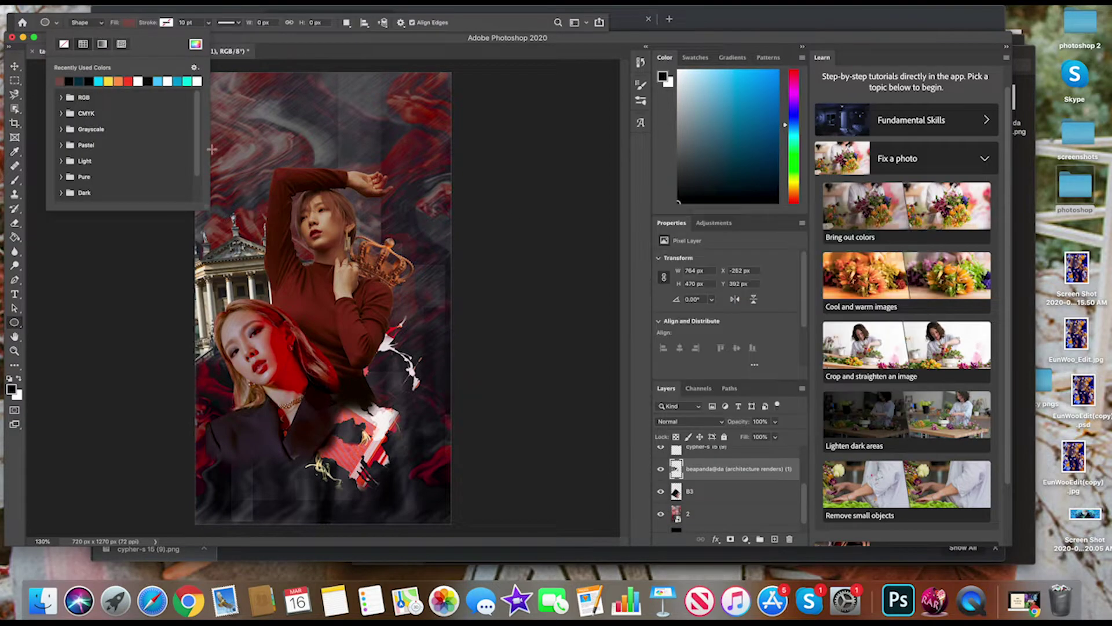
Step: Draw a dusky red circle (Ellipse 1) near the top right
key(u)
drag(345, 110, 465, 231)
key(v)
drag(426, 175, 415, 184)
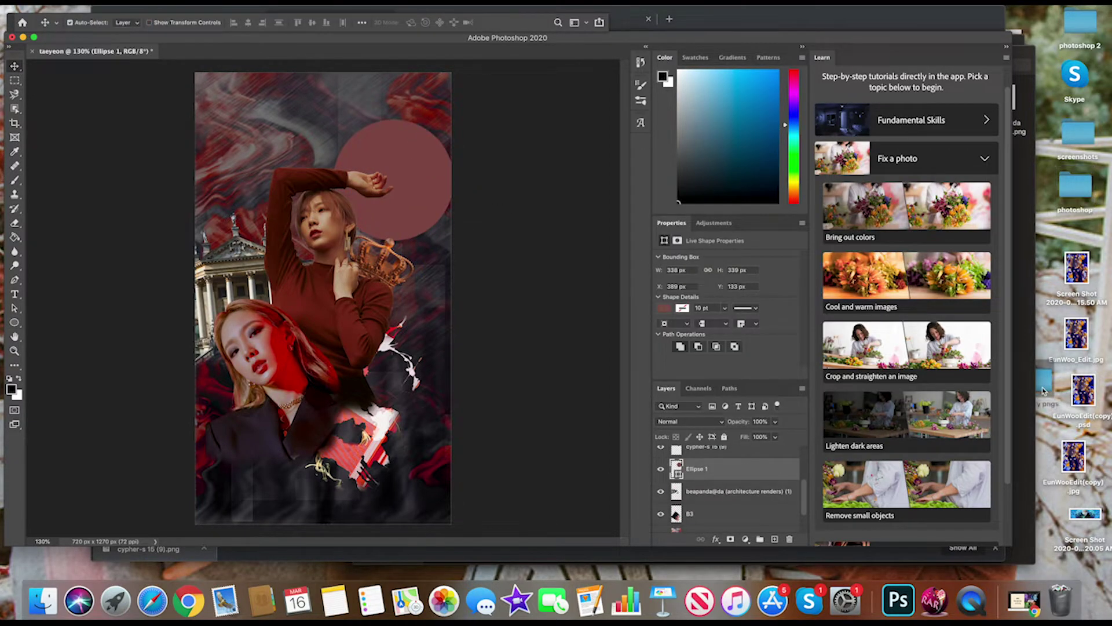
Step: Place another Taeyeon PURPOSE render, shrunk over the circle and below its layer
double_click(1042, 383)
double_click(371, 244)
double_click(356, 272)
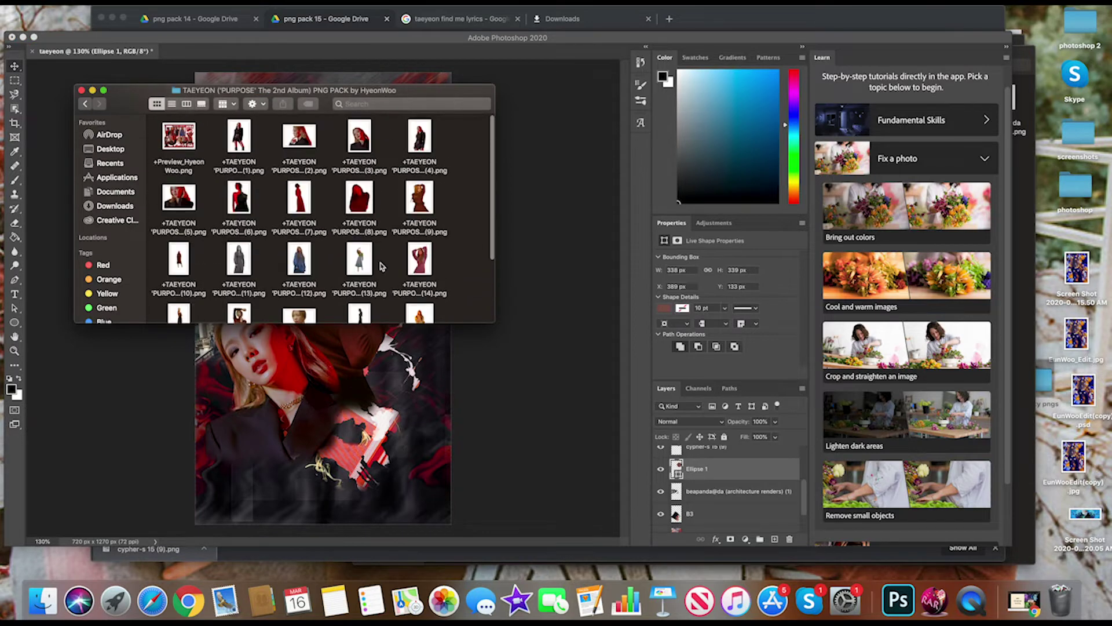
drag(305, 145, 325, 261)
drag(199, 398, 328, 228)
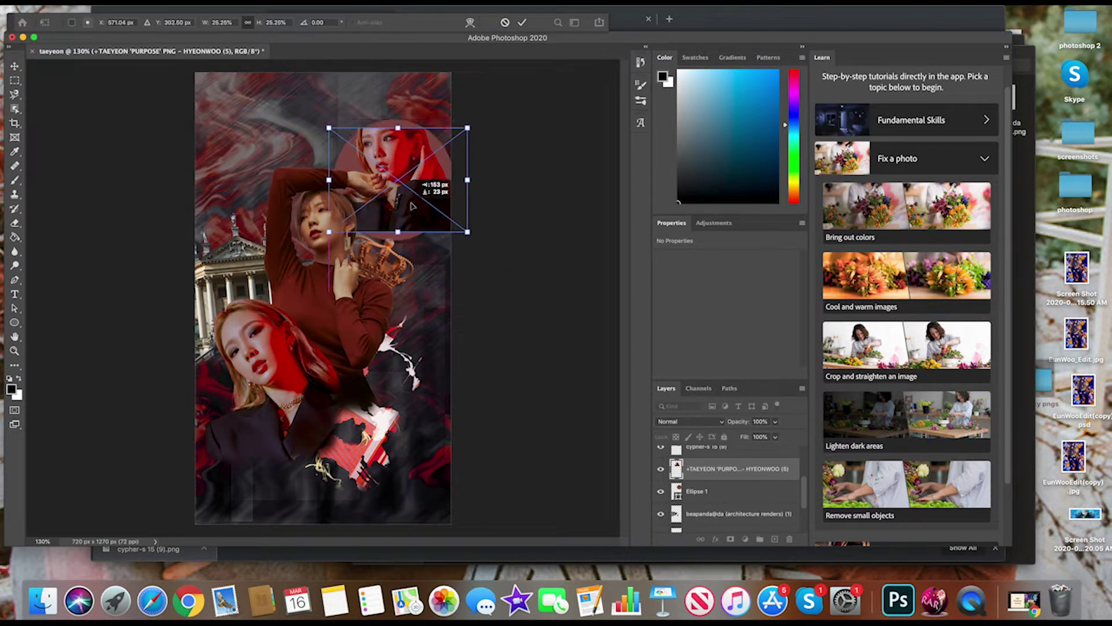
drag(399, 185, 410, 229)
key(Return)
key(ctrl+bracketleft)
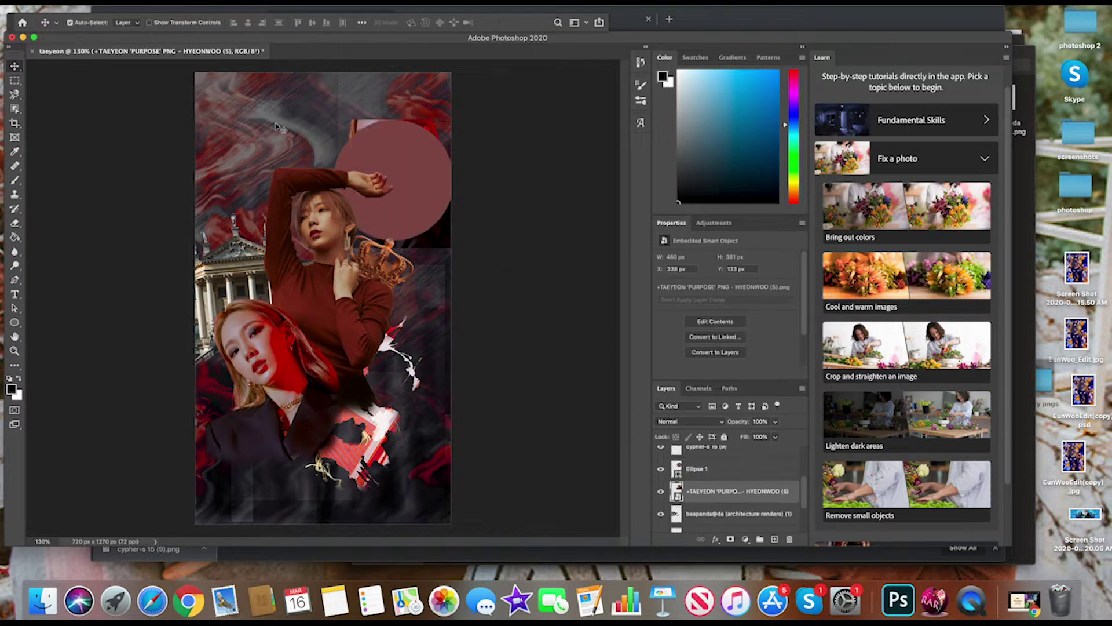
Step: Clip the Taeyeon render into the circle
key(l)
click(349, 139)
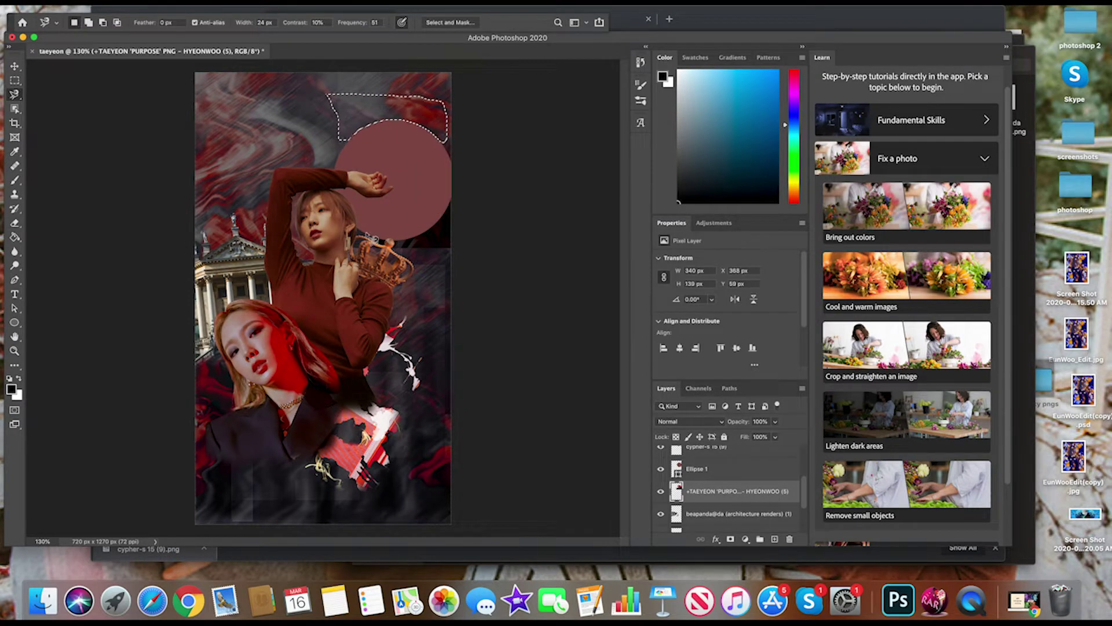
key(ctrl+d)
key(e)
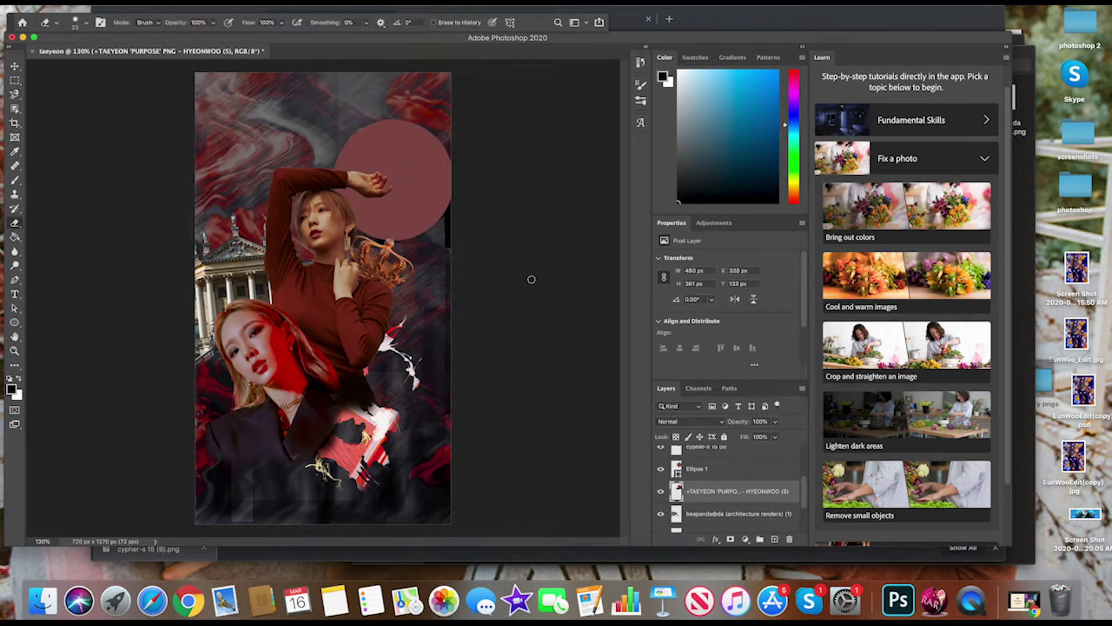
key(ctrl+z)
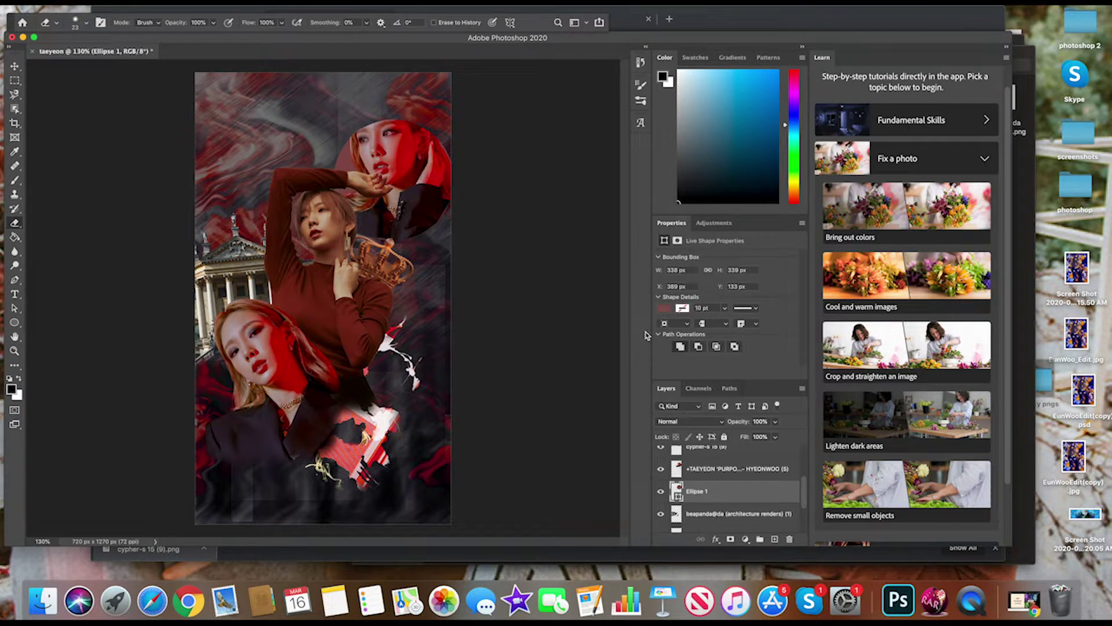
double_click(750, 503)
Step: Give the circle a dark red Stroke and a red Inner Glow
click(657, 307)
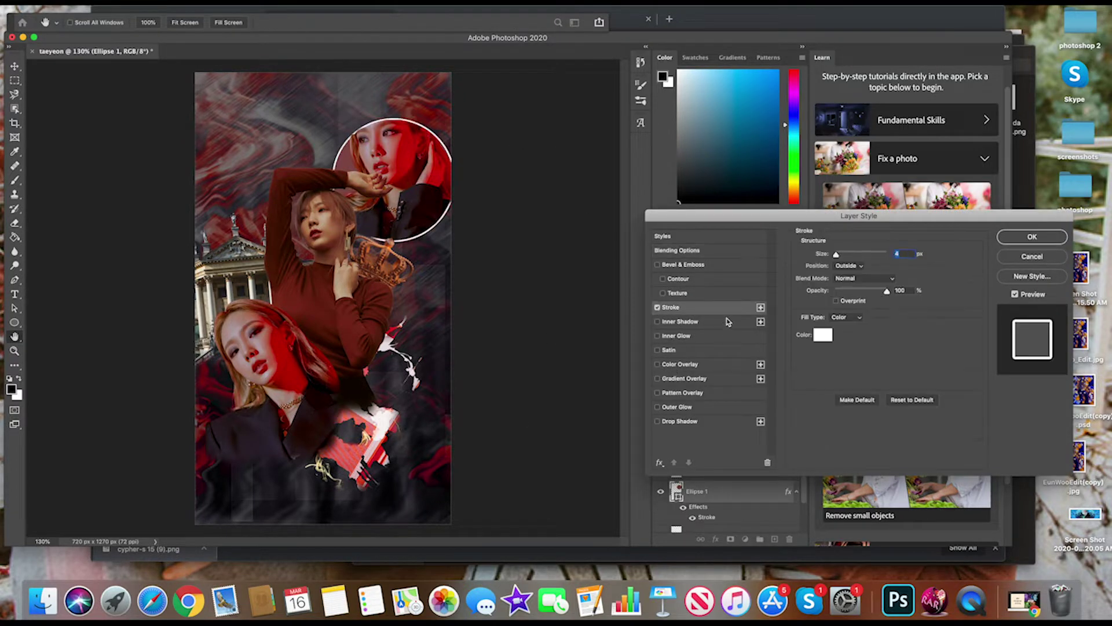
click(823, 335)
click(773, 332)
key(Return)
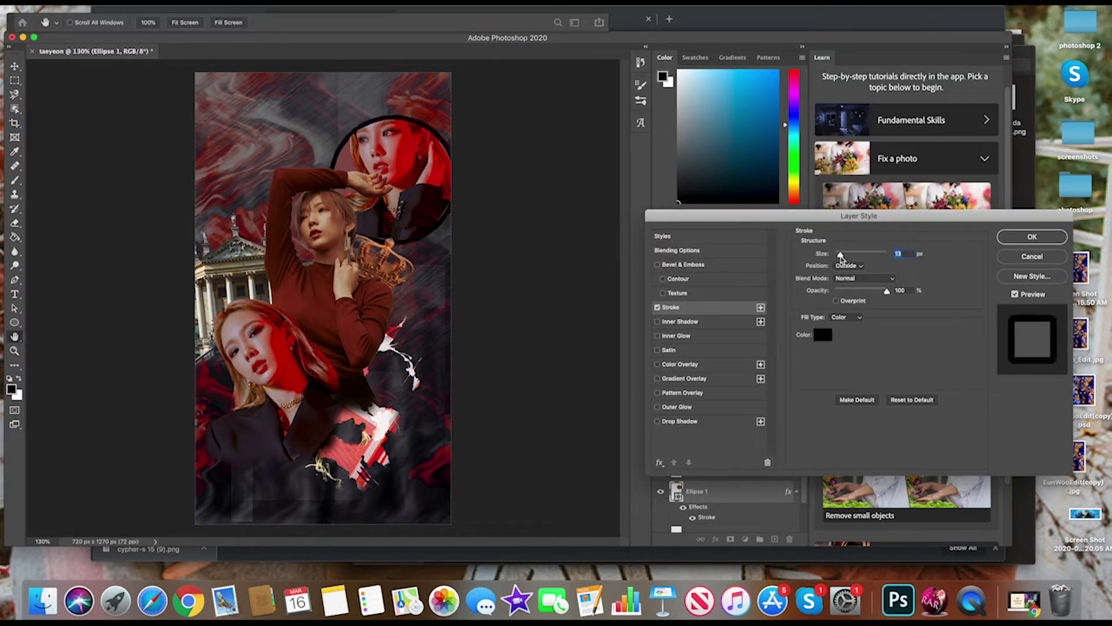
click(676, 336)
click(808, 362)
key(Return)
key(Return)
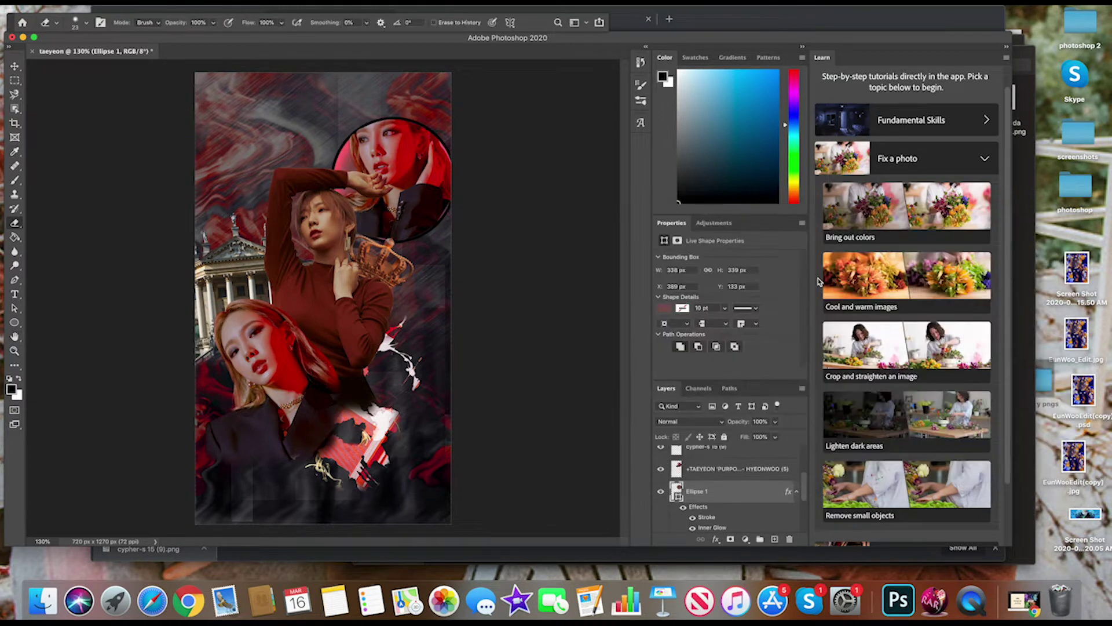
Step: Re-pick the circle's stroke colour as a darker red
double_click(707, 517)
click(823, 334)
click(779, 329)
key(Return)
key(Return)
key(e)
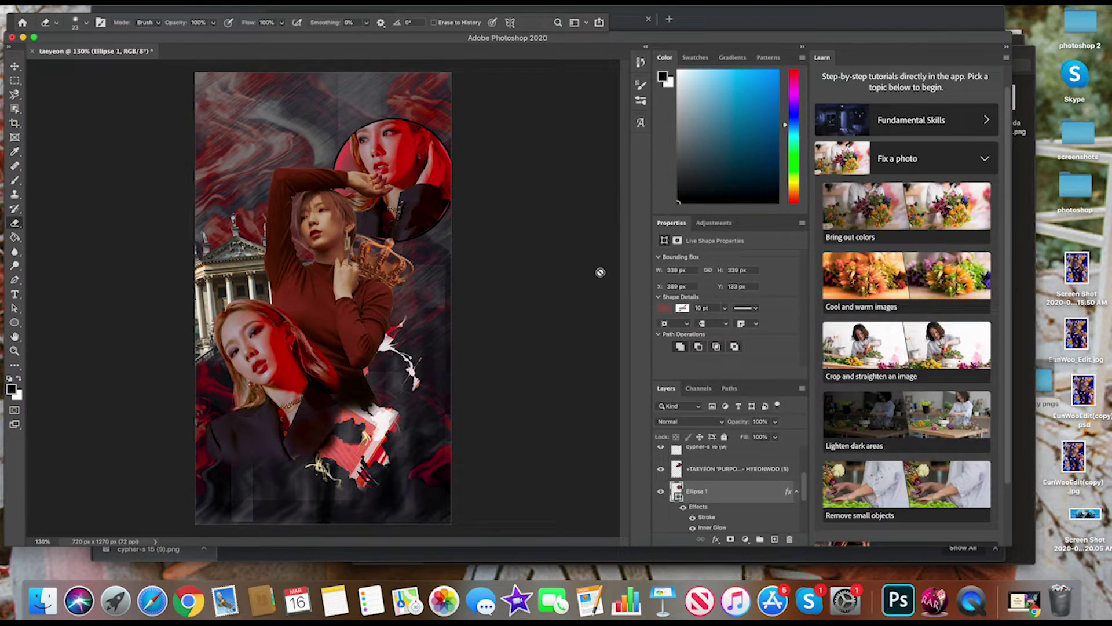
Step: Browse the photoshop resources folder in Finder
double_click(1074, 185)
double_click(927, 93)
key(super+bracketleft)
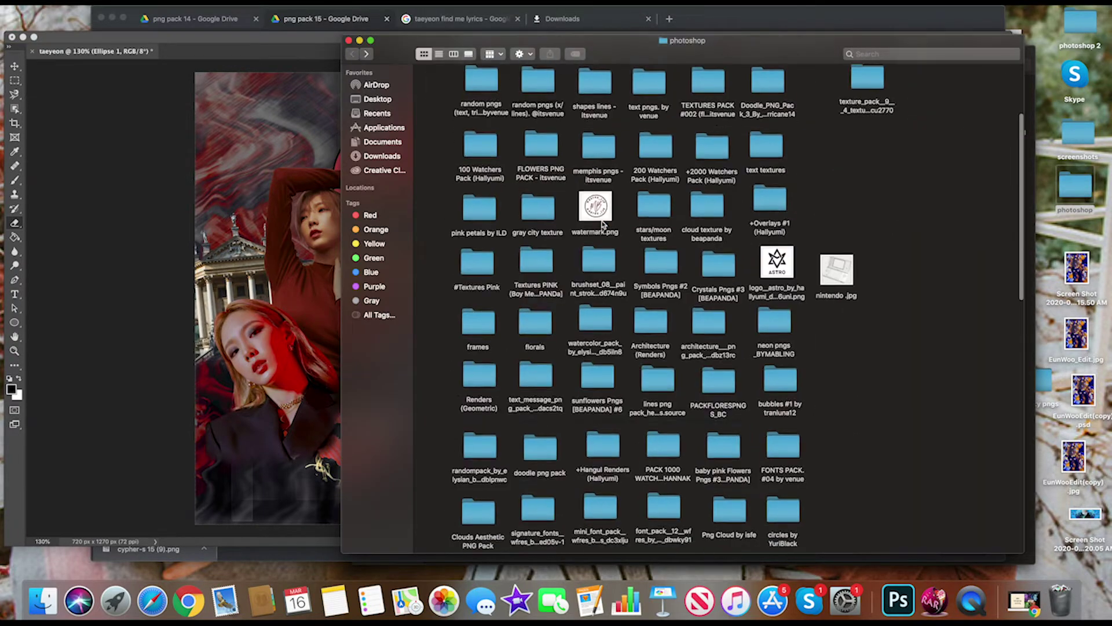
Step: Try the B&WbyBai(04) image at half size, then cancel it
key(super+bracketright)
drag(621, 93, 325, 295)
drag(504, 521, 332, 337)
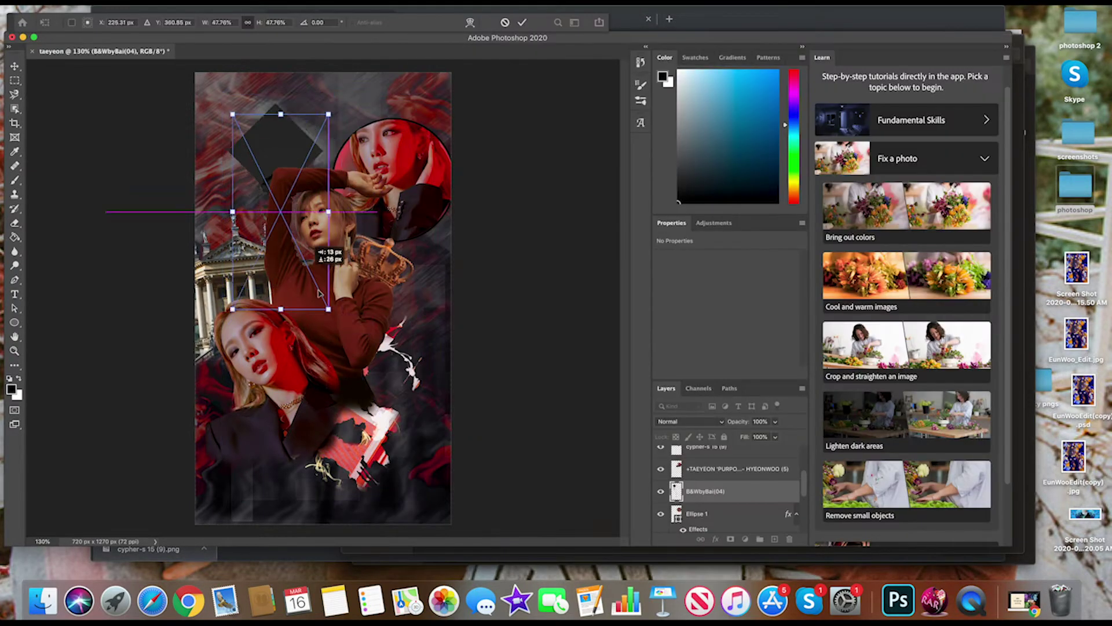
key(Escape)
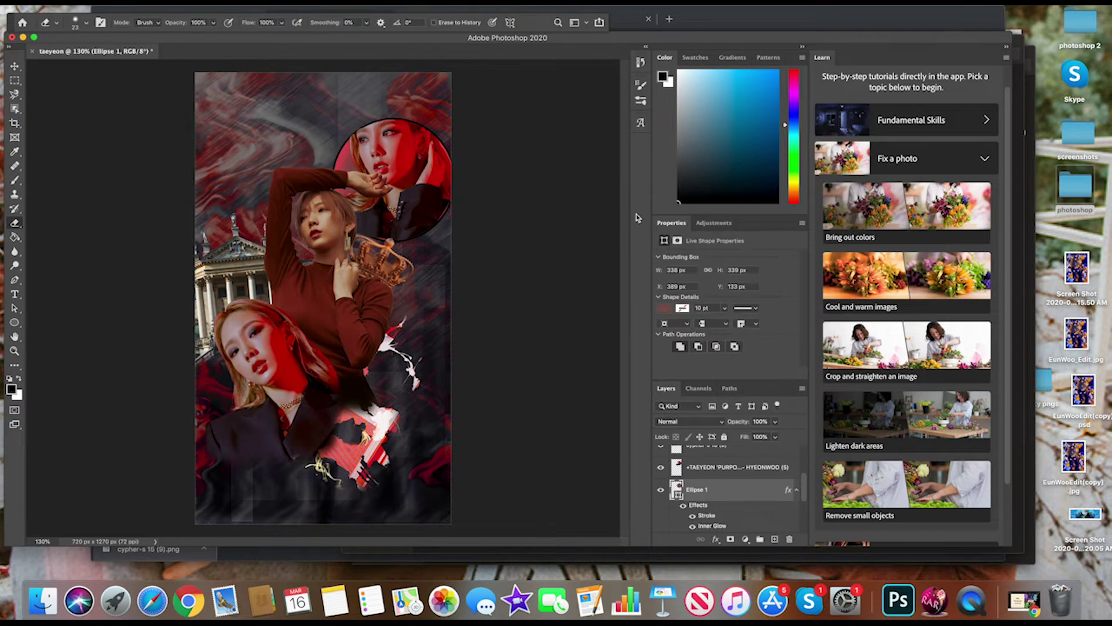
Step: Place the heart-lines PNG, enlarged and skewed over the lower right
double_click(1072, 184)
click(652, 203)
drag(652, 206, 324, 290)
drag(451, 256, 521, 498)
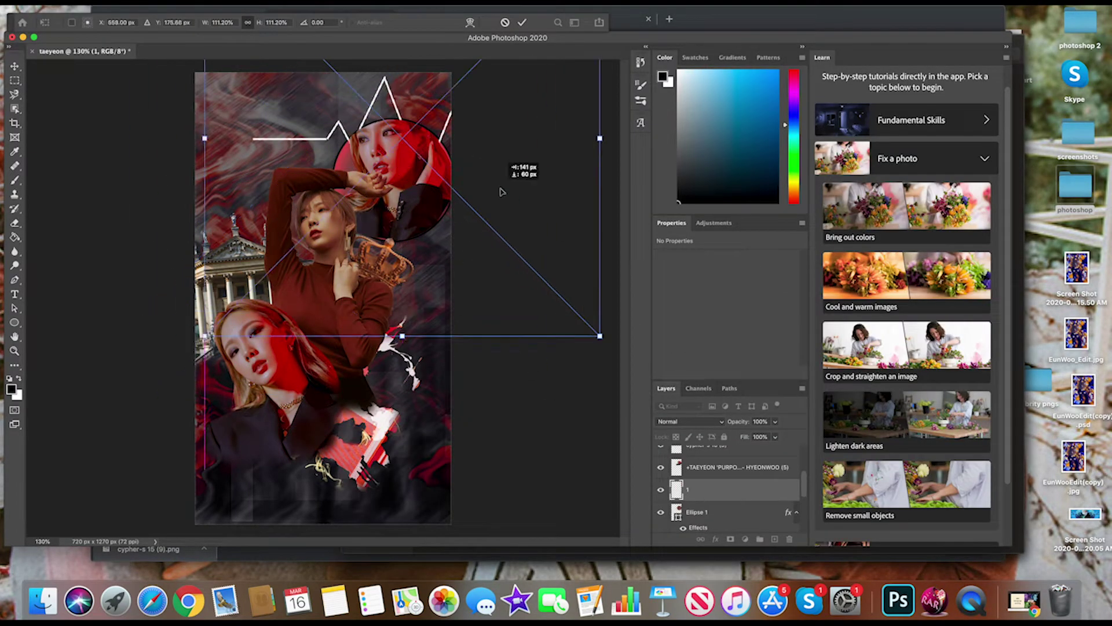
key(Return)
Step: Tint the heart lines with a dark red (#41030d) Color Overlay
double_click(753, 489)
click(659, 371)
click(695, 370)
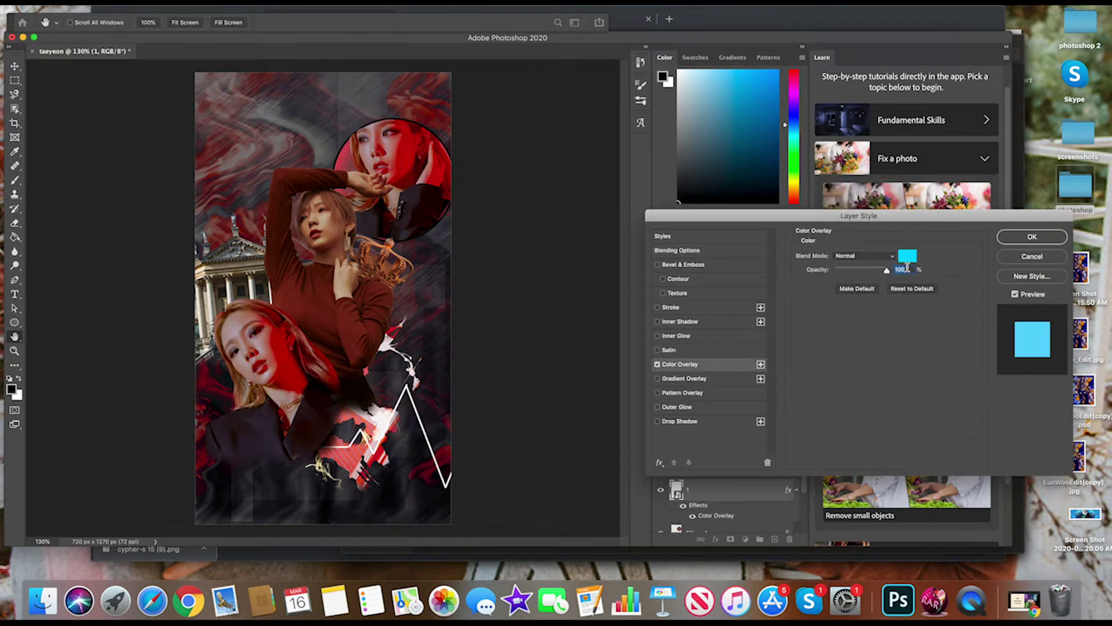
click(908, 255)
click(795, 249)
drag(795, 249, 795, 242)
drag(737, 311, 776, 342)
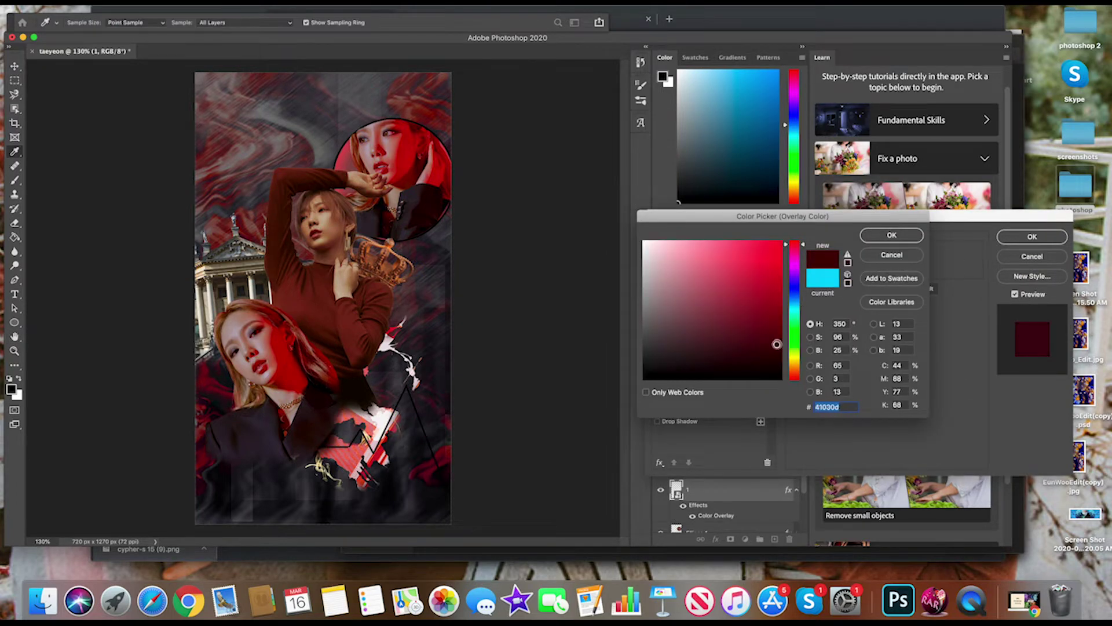
key(Return)
key(Return)
key(e)
Step: Place 3.png lines tilted across the top with the same dark red overlay
key(super+Tab)
drag(653, 91, 293, 127)
drag(164, 62, 154, 67)
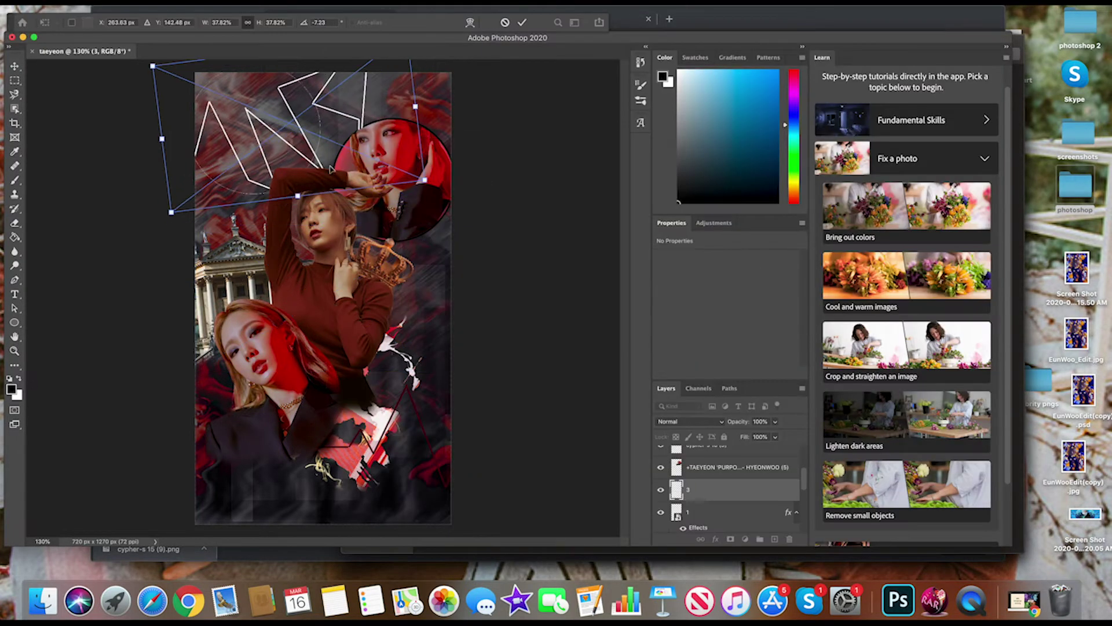
key(Return)
double_click(731, 490)
click(660, 371)
key(Return)
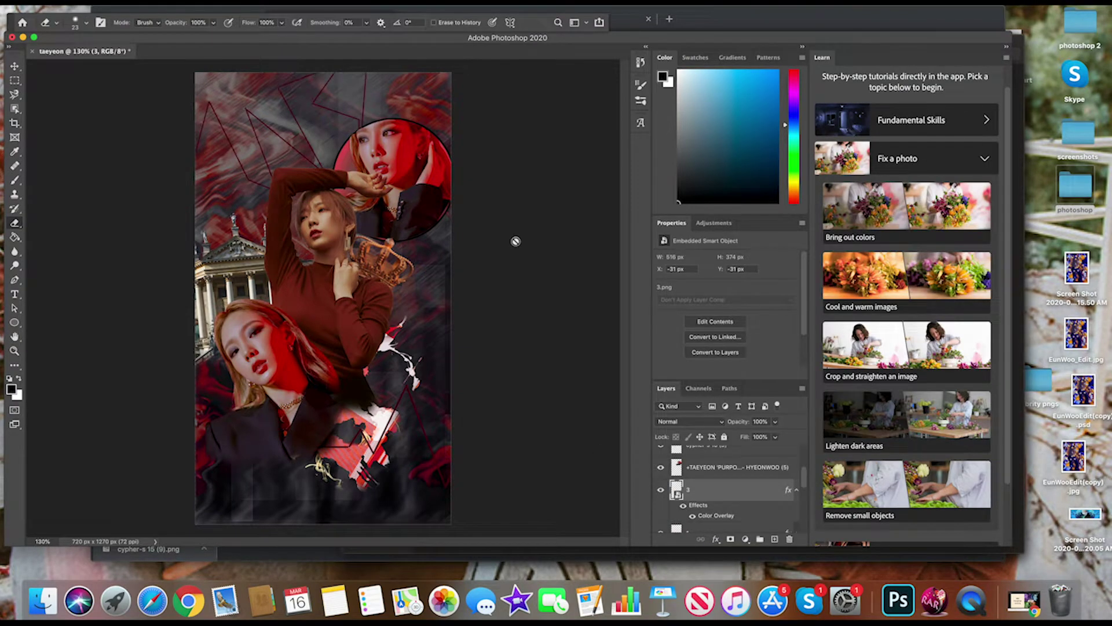
Step: Browse the Photoshop resources in Finder to the architecture PNG pack folder
double_click(1075, 197)
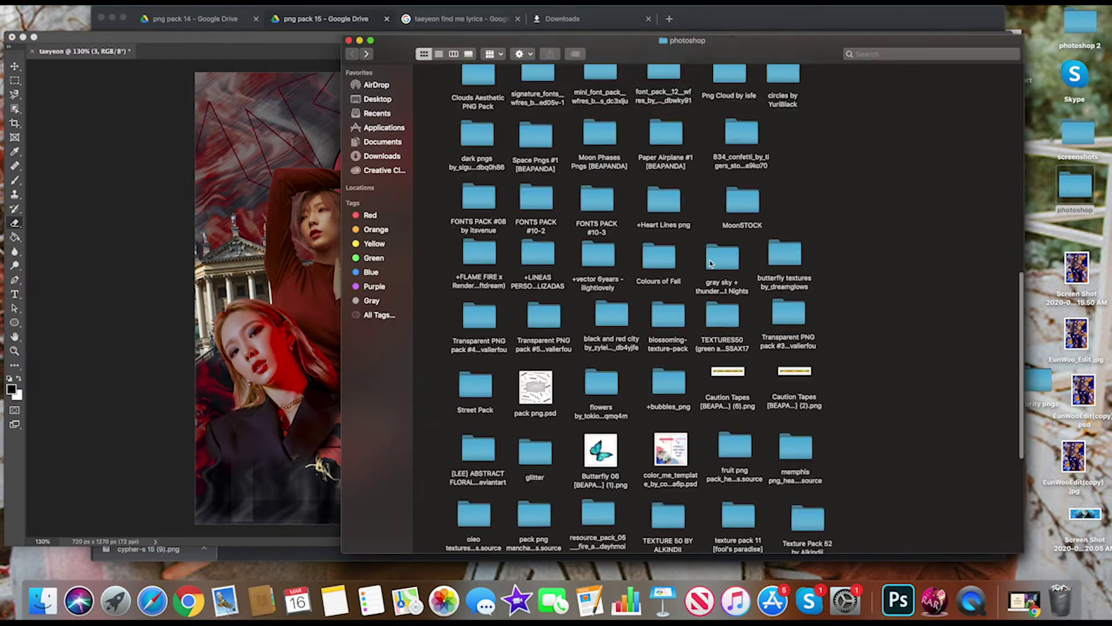
double_click(608, 307)
key(super+bracketleft)
scroll(807, 202, down, 5)
scroll(807, 202, down, 5)
scroll(807, 202, down, 5)
scroll(808, 202, up, 2)
scroll(808, 202, up, 5)
scroll(785, 203, up, 5)
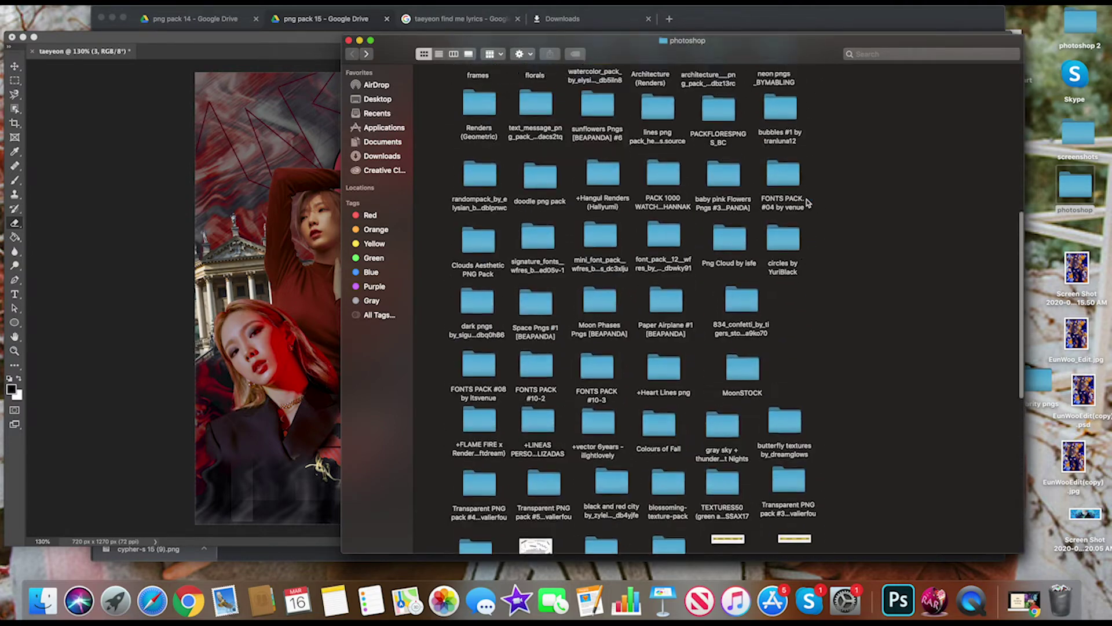
double_click(722, 194)
Step: Place architecture image 4 right of the render, scaled, rotated and rasterized, with Hard Light blending
drag(626, 86, 322, 301)
drag(452, 493, 441, 360)
key(Return)
click(418, 379)
click(630, 197)
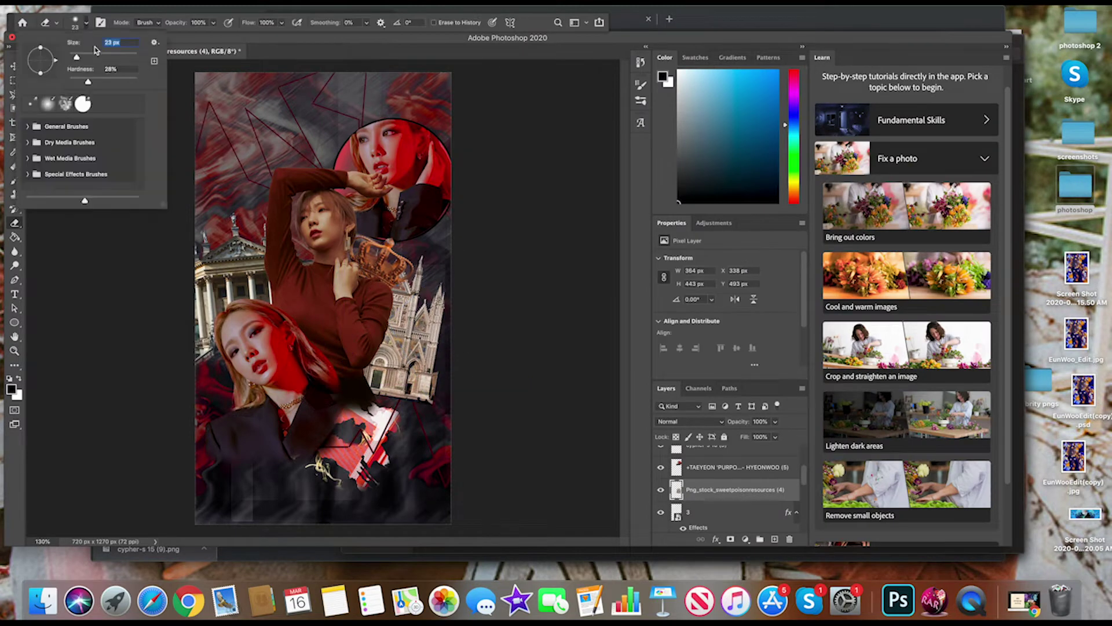
scroll(730, 481, up, 1)
click(689, 421)
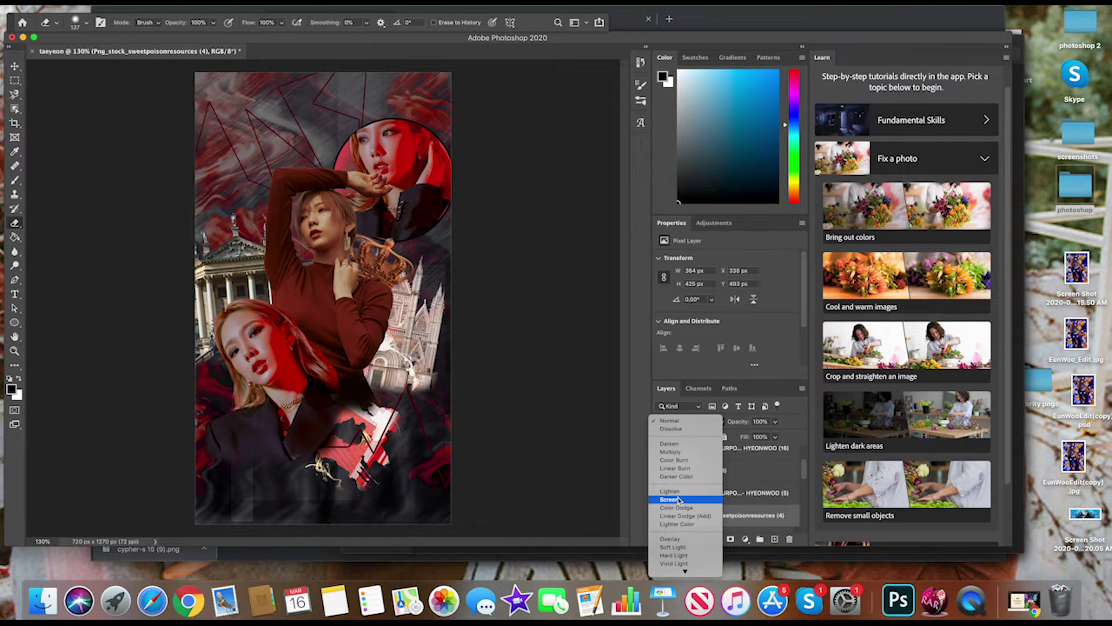
click(674, 555)
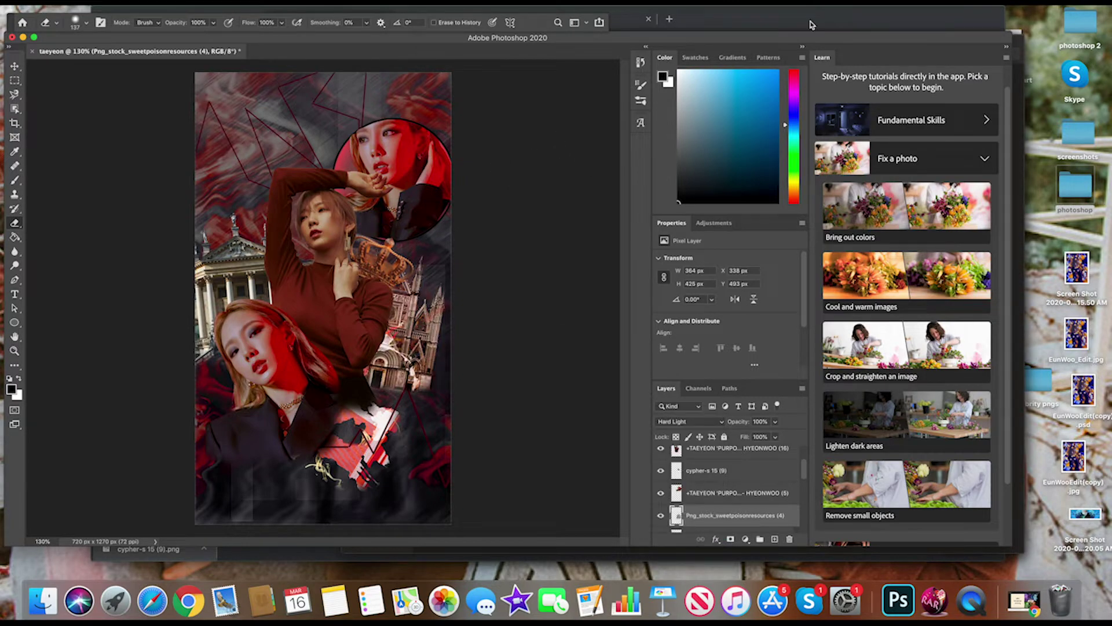
Step: Open the png pack 14 folder in the browser and preview the rose image
key(super+Tab)
click(232, 19)
double_click(285, 323)
Step: Download the rose image and place it, shrunk and rotated, at the top of the canvas
click(935, 65)
mouse_move(144, 549)
mouse_down()
mouse_move(456, 490)
mouse_move(279, 233)
mouse_up()
drag(237, 171, 323, 139)
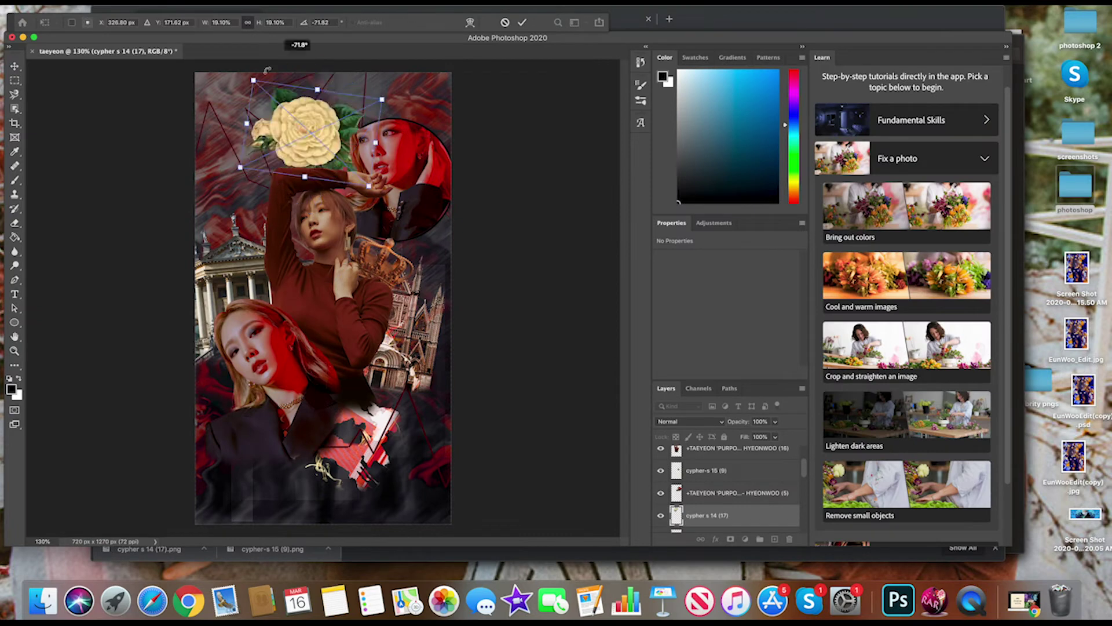
drag(377, 110, 398, 155)
key(Return)
Step: Give the rose layer a dark red Color Overlay
double_click(770, 515)
click(682, 360)
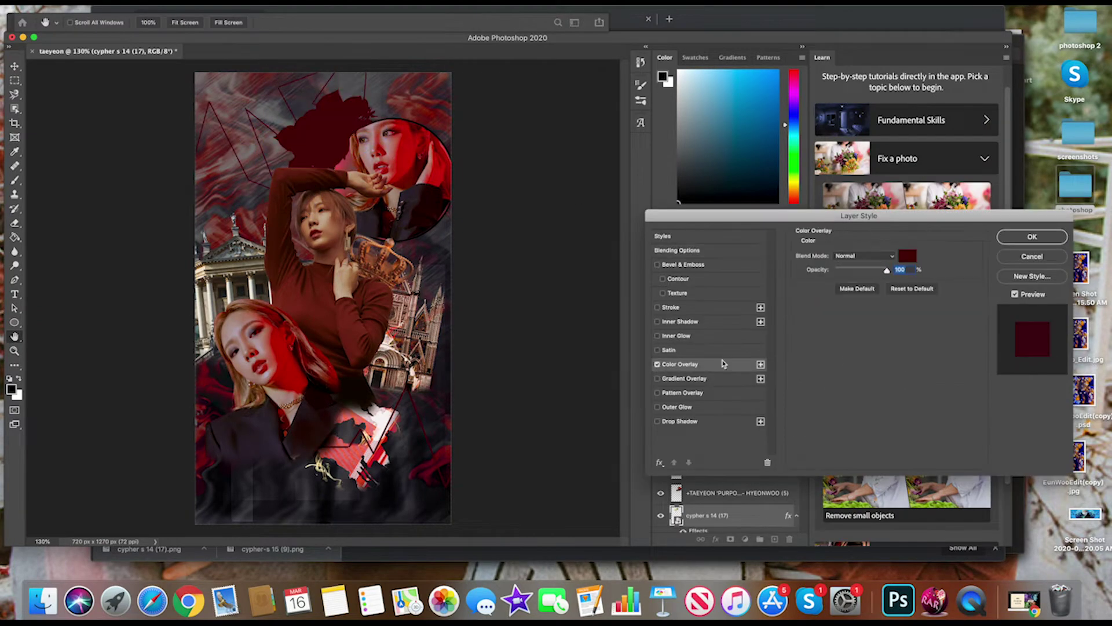
click(914, 249)
click(772, 256)
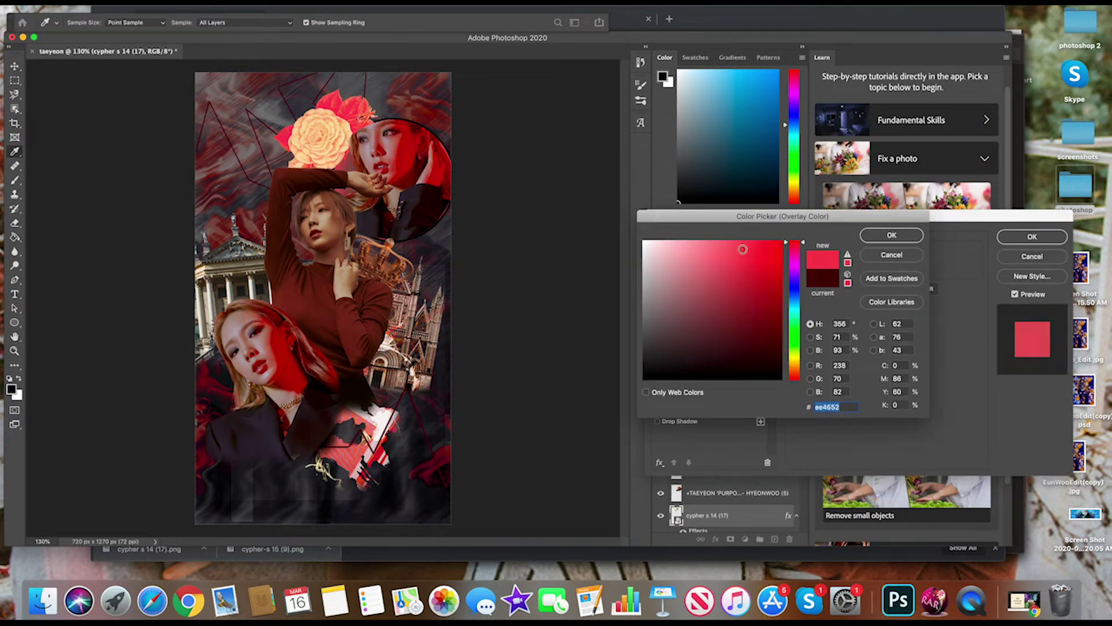
click(765, 293)
click(892, 235)
click(1032, 237)
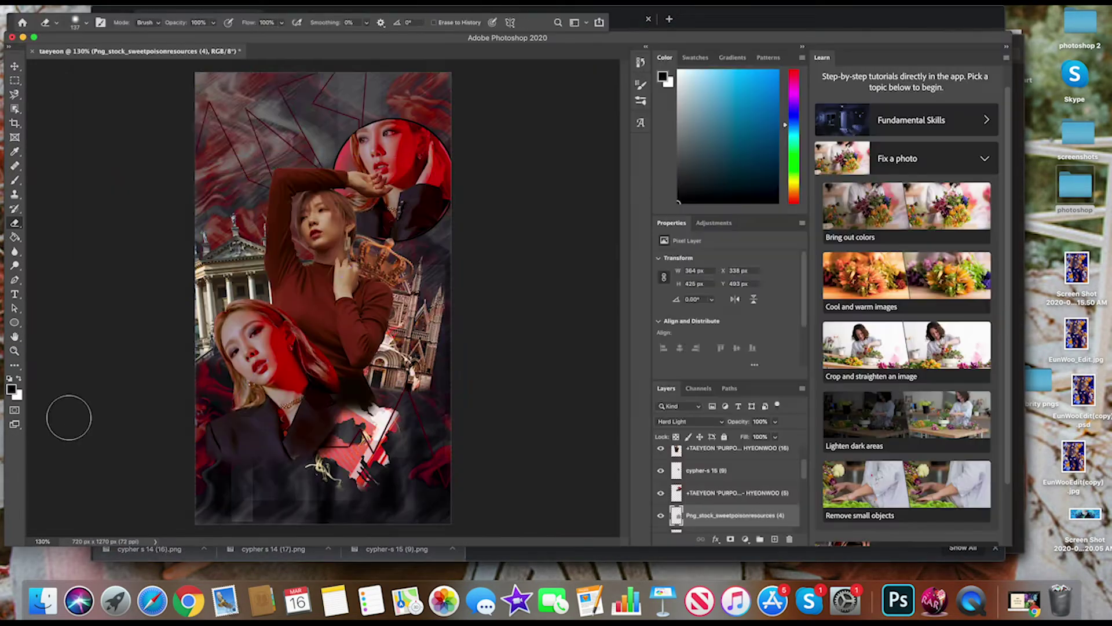
Step: Place a second rose near the top and set it to Multiply
mouse_move(149, 549)
mouse_down()
mouse_move(232, 116)
mouse_move(325, 151)
mouse_move(360, 134)
mouse_move(463, 272)
mouse_move(456, 243)
mouse_up()
key(Return)
click(689, 421)
click(701, 452)
key(v)
Step: Resize and rotate the rose beside the circle, keep it on Multiply, and move it below the building
key(ctrl+t)
key(Return)
click(690, 421)
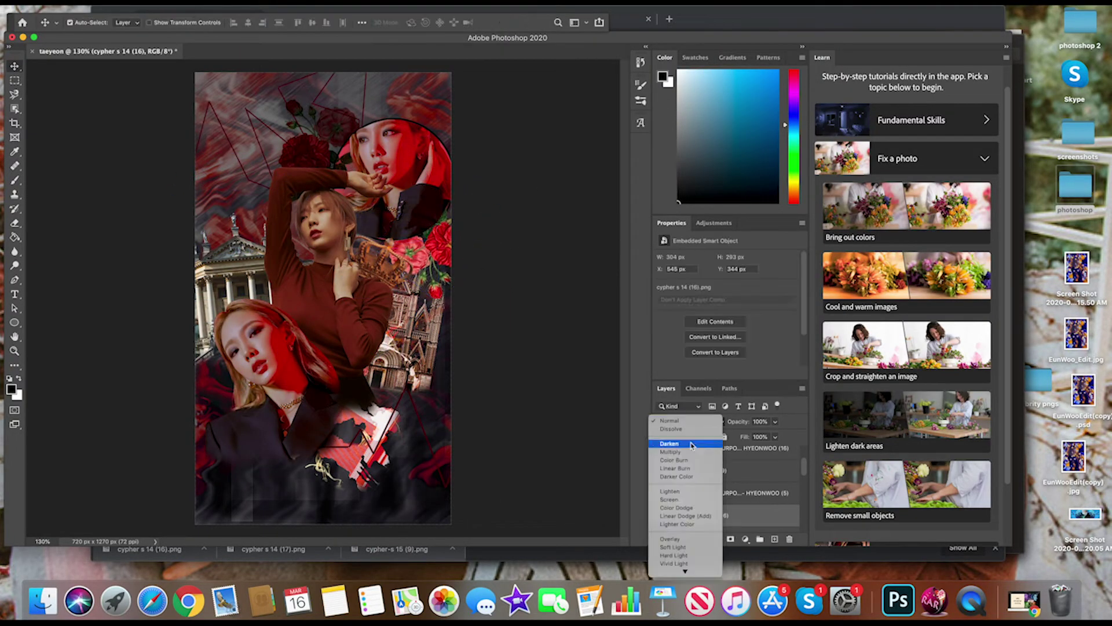
click(701, 452)
scroll(706, 489, down, 2)
key(ctrl+bracketleft)
key(ctrl+bracketleft)
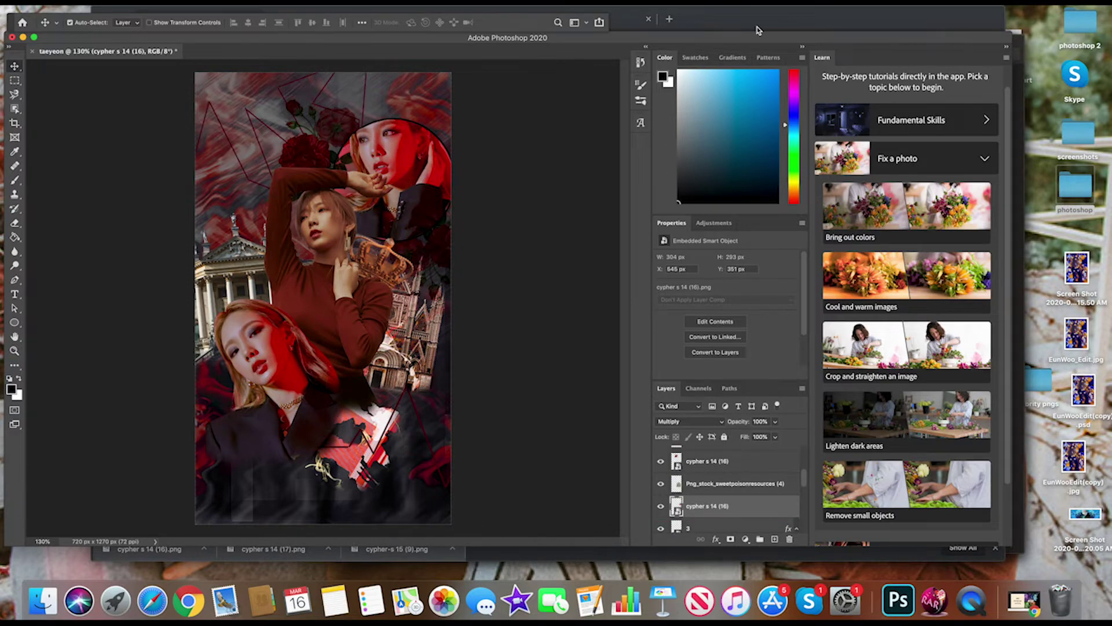
Step: Copy lyric lines from the lyrics page and paste them into the collage as text
key(super+Tab)
scroll(324, 289, down, 3)
drag(179, 164, 282, 208)
key(super+c)
key(super+Tab)
key(super+v)
Step: Make the lyric text white, then shrink, tilt and move it lower
key(super+a)
click(453, 22)
click(887, 233)
click(101, 3)
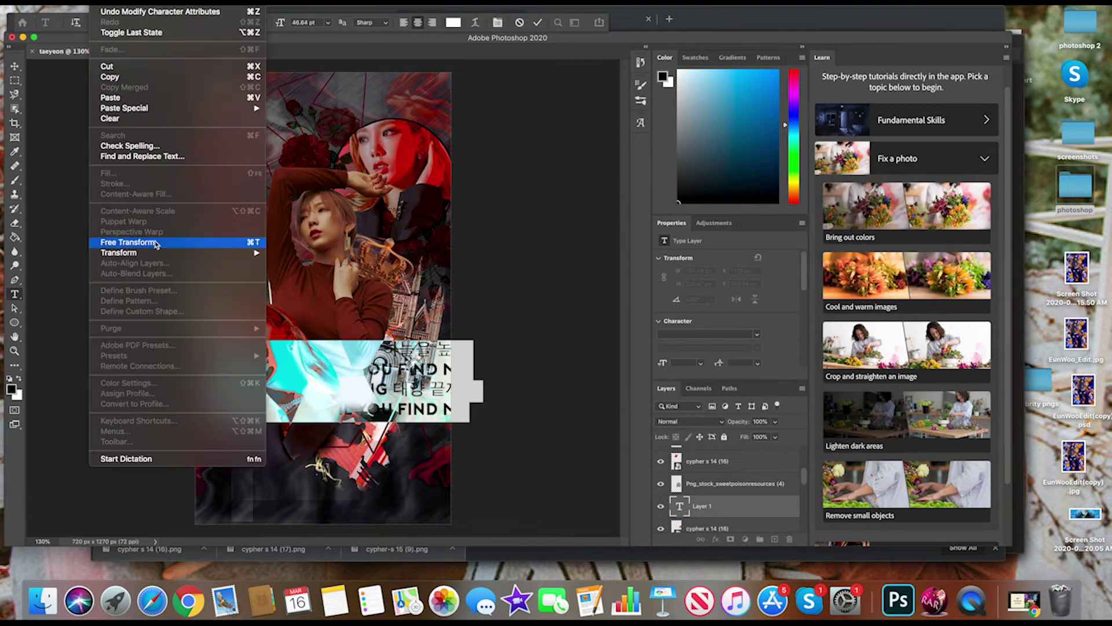
click(155, 243)
drag(464, 431, 468, 420)
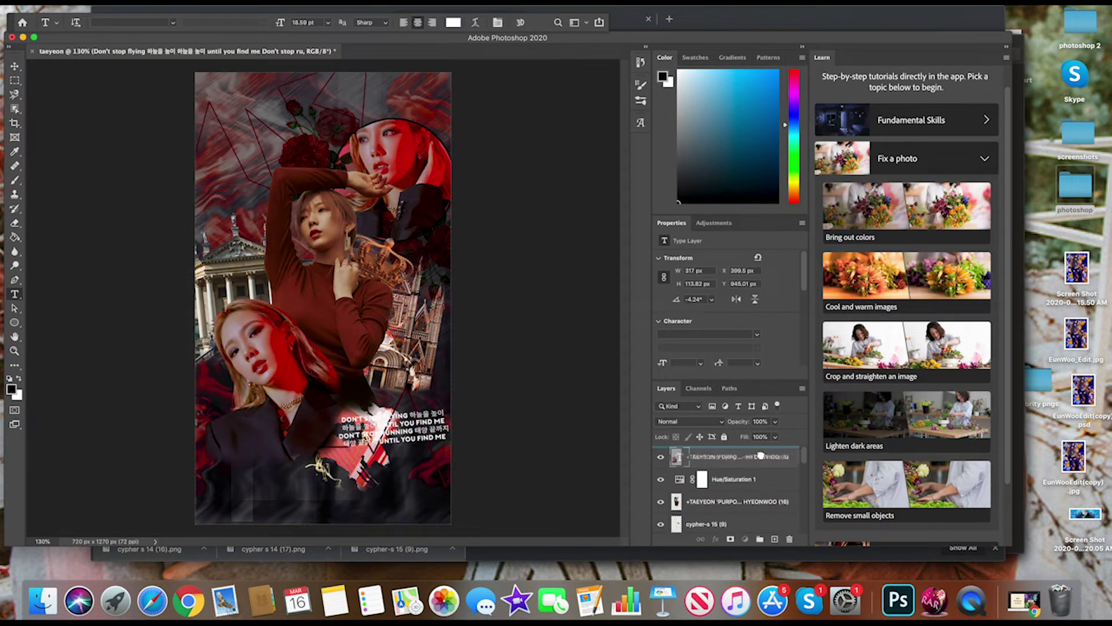
Step: Add a drop shadow to the lyric block, nudge it lower, and set shadow distance to 2 px
double_click(782, 467)
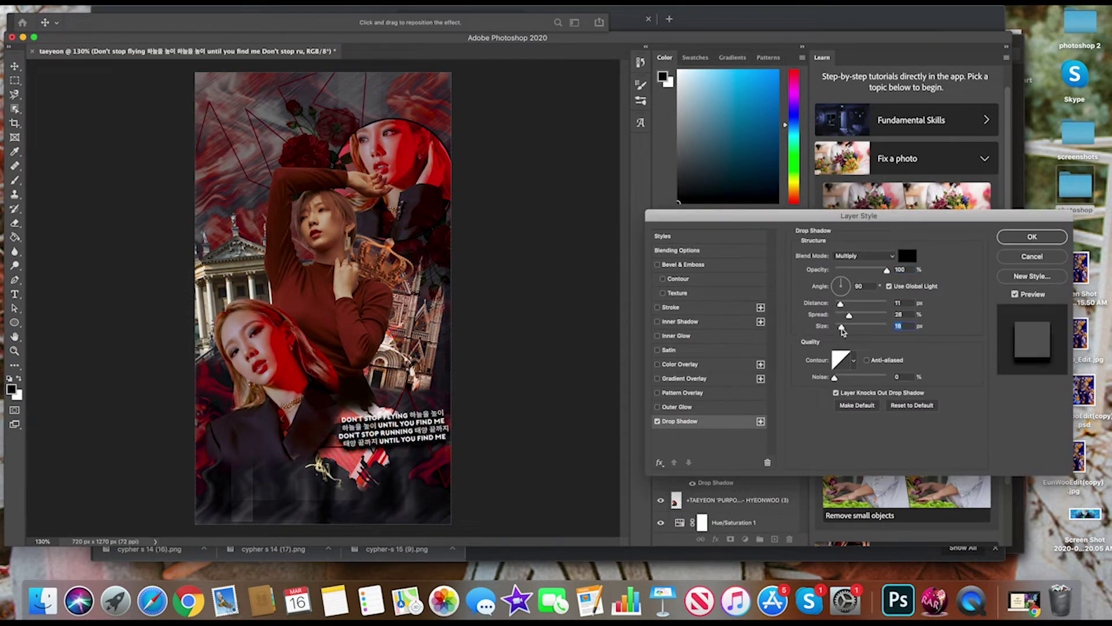
click(1049, 255)
drag(457, 392, 457, 404)
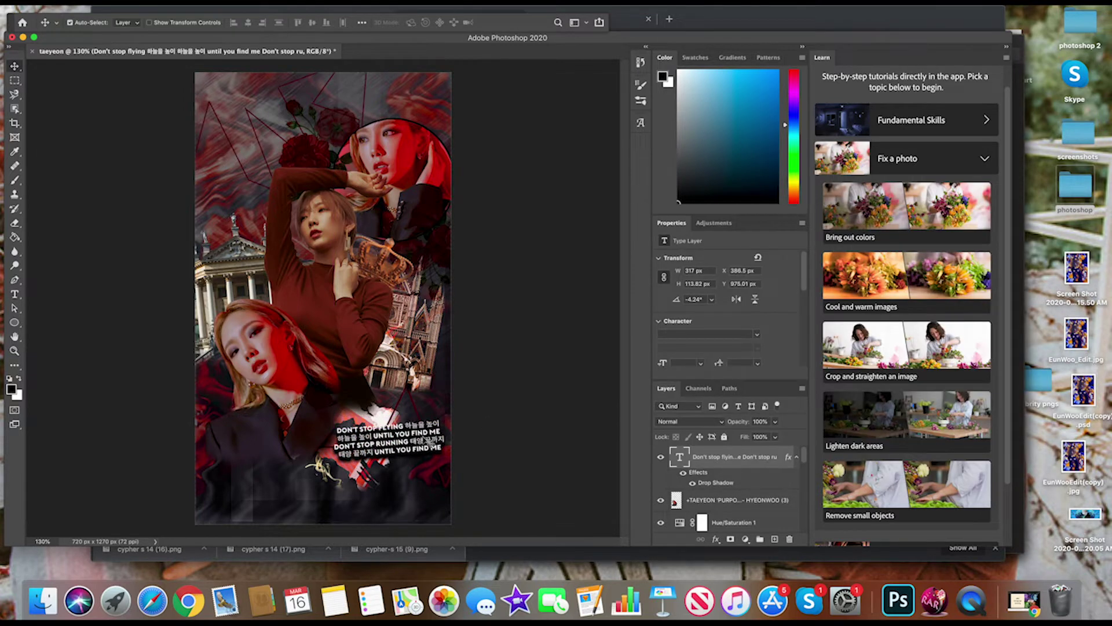
double_click(715, 483)
drag(847, 303, 837, 305)
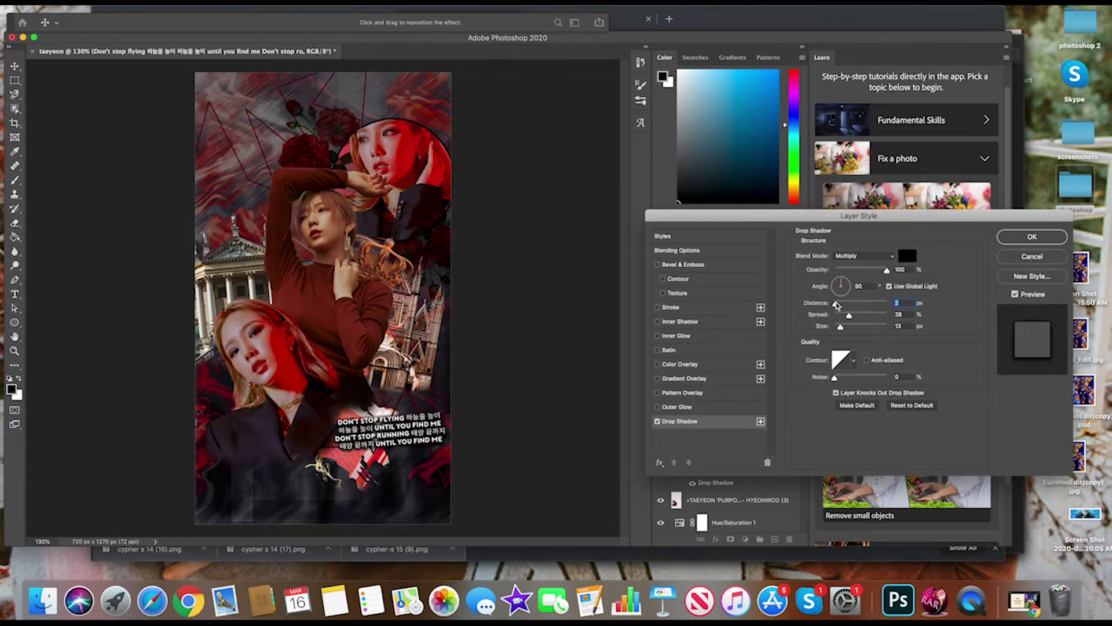
click(1032, 237)
Step: Move the previous lyric layer below Hue/Saturation 1, then copy and paste the 'I will be okay' verse
drag(758, 465, 748, 530)
click(769, 15)
scroll(406, 272, up, 3)
scroll(398, 328, up, 2)
drag(182, 300, 290, 361)
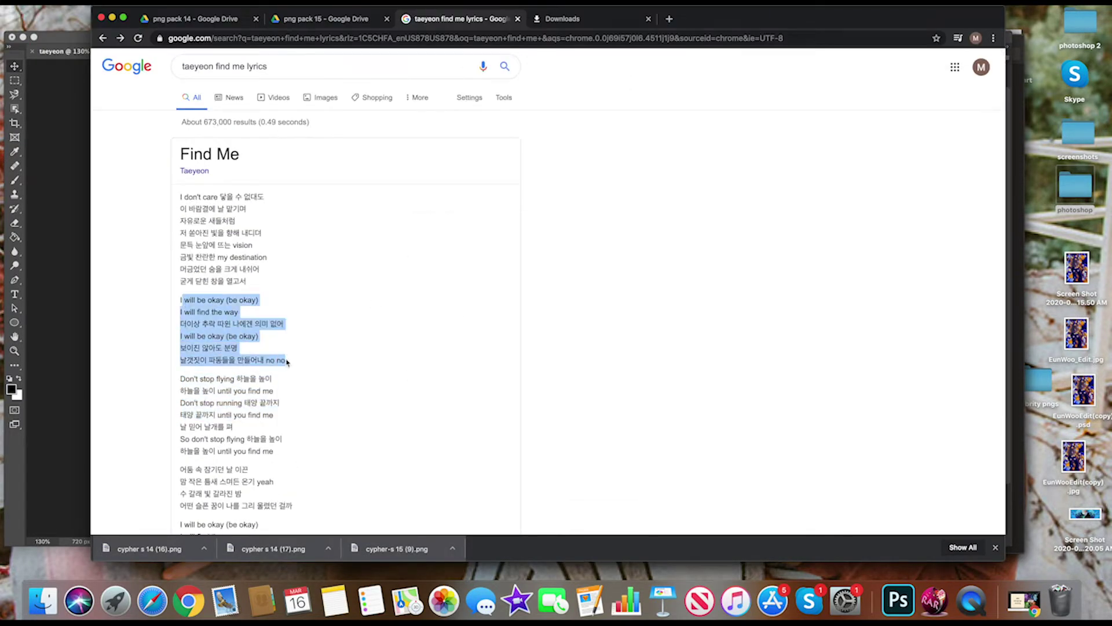
key(super+c)
key(super+Tab)
click(197, 243)
key(super+v)
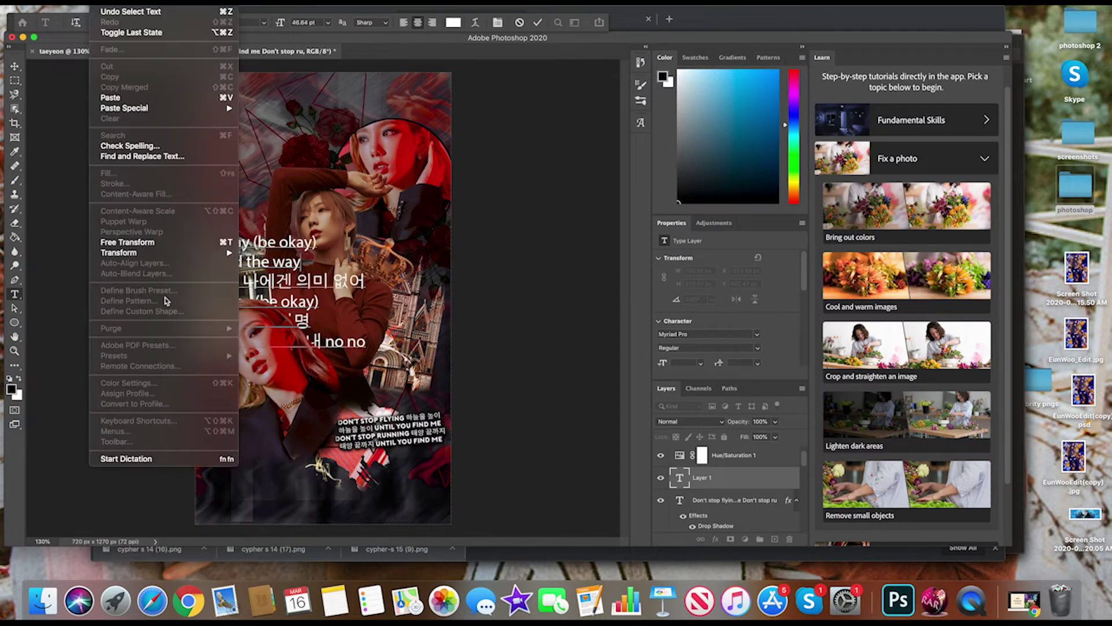
Step: Shrink and rotate the new lyrics into the top-left corner and restyle them in Porter
click(137, 243)
mouse_move(174, 261)
mouse_down()
mouse_move(280, 107)
mouse_move(195, 118)
mouse_up()
key(Return)
key(t)
click(133, 22)
click(145, 174)
click(133, 22)
Step: Fine-tune the lyric block's position and apply a layer style to it
click(144, 174)
click(103, 5)
click(148, 242)
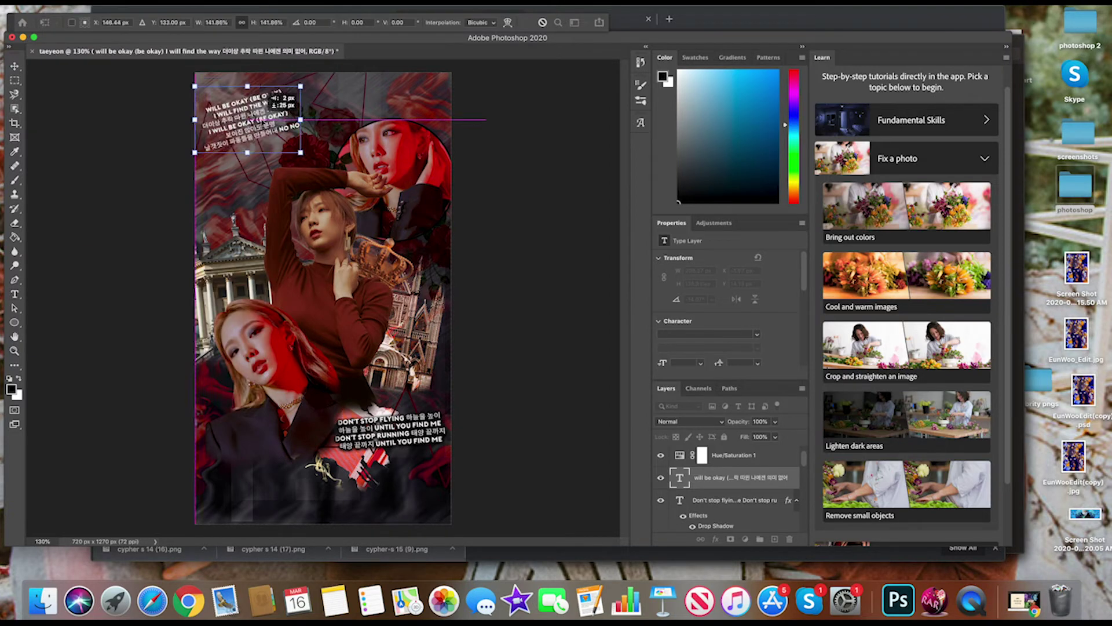
key(Return)
double_click(753, 478)
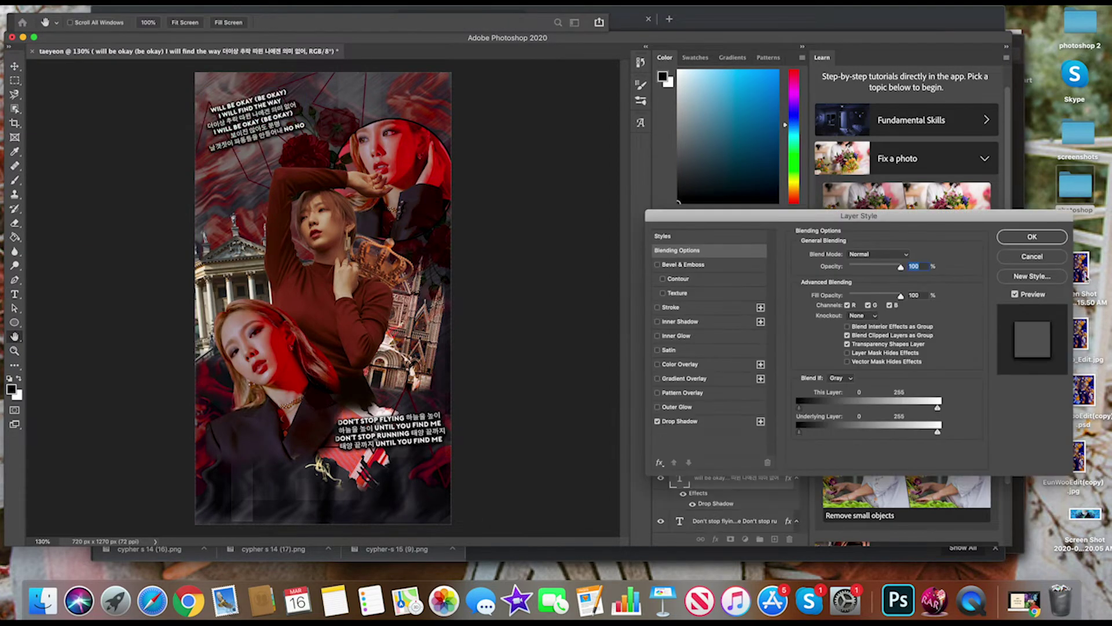
click(1029, 238)
click(1044, 360)
Step: Place a Taeyeon render on the upper-left of the collage and reorder its layer
scroll(261, 221, down, 2)
mouse_move(324, 244)
mouse_down()
mouse_move(322, 295)
mouse_move(259, 265)
mouse_move(273, 264)
mouse_up()
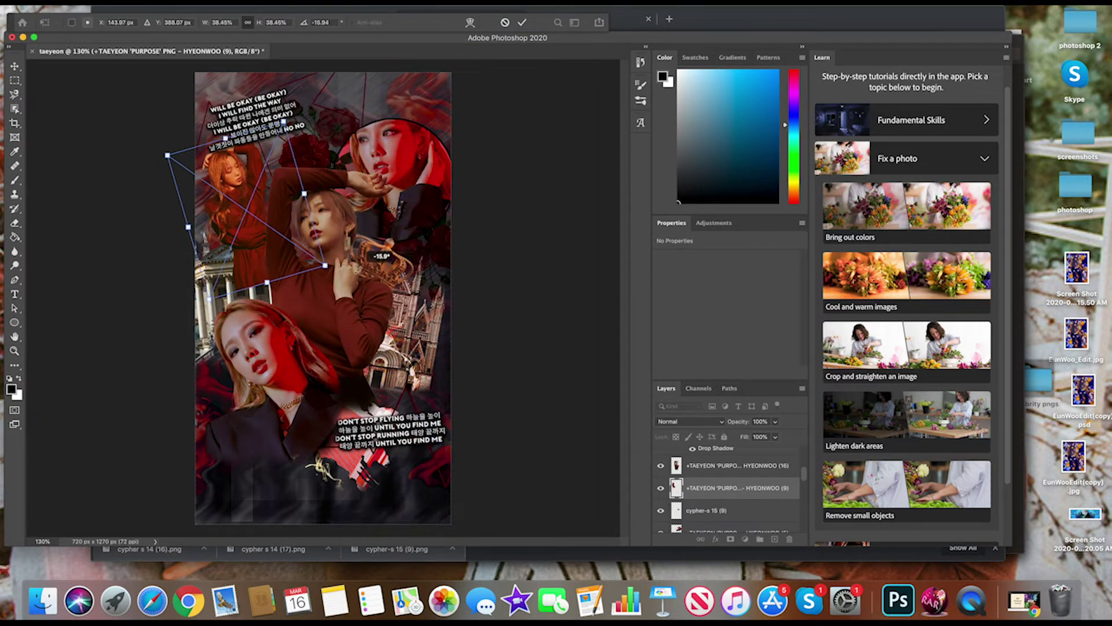
key(Return)
mouse_move(736, 488)
mouse_down()
mouse_move(734, 536)
mouse_move(734, 525)
mouse_up()
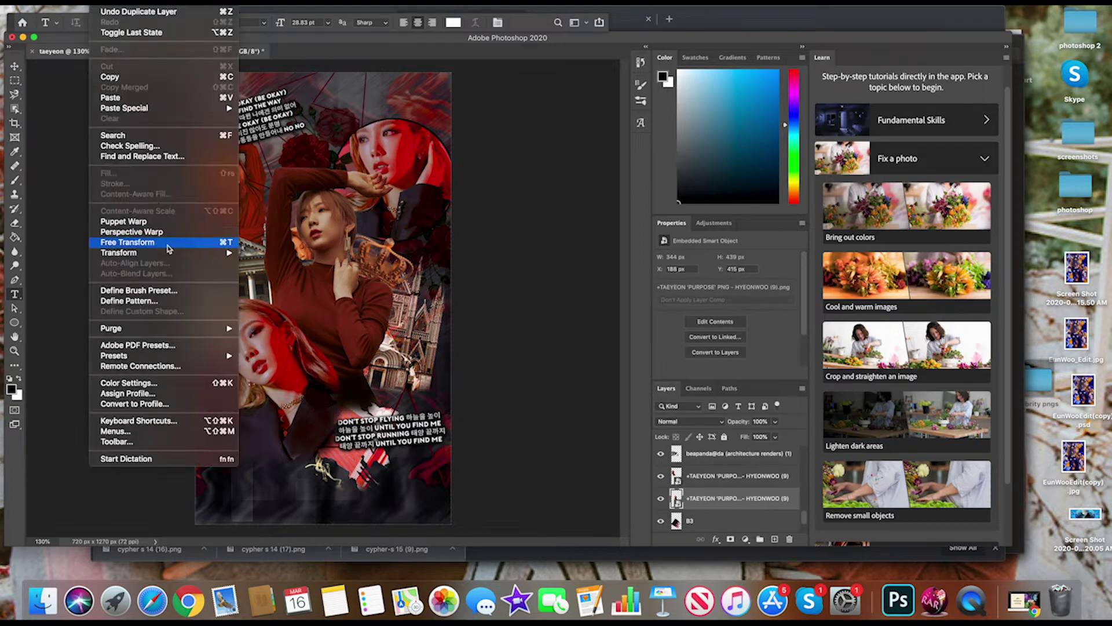
click(207, 173)
key(Escape)
Step: Give the render a dark red Color Overlay and shift it left and down
double_click(753, 498)
click(680, 364)
click(907, 256)
click(733, 278)
click(736, 302)
click(889, 233)
click(1032, 237)
drag(238, 192, 215, 199)
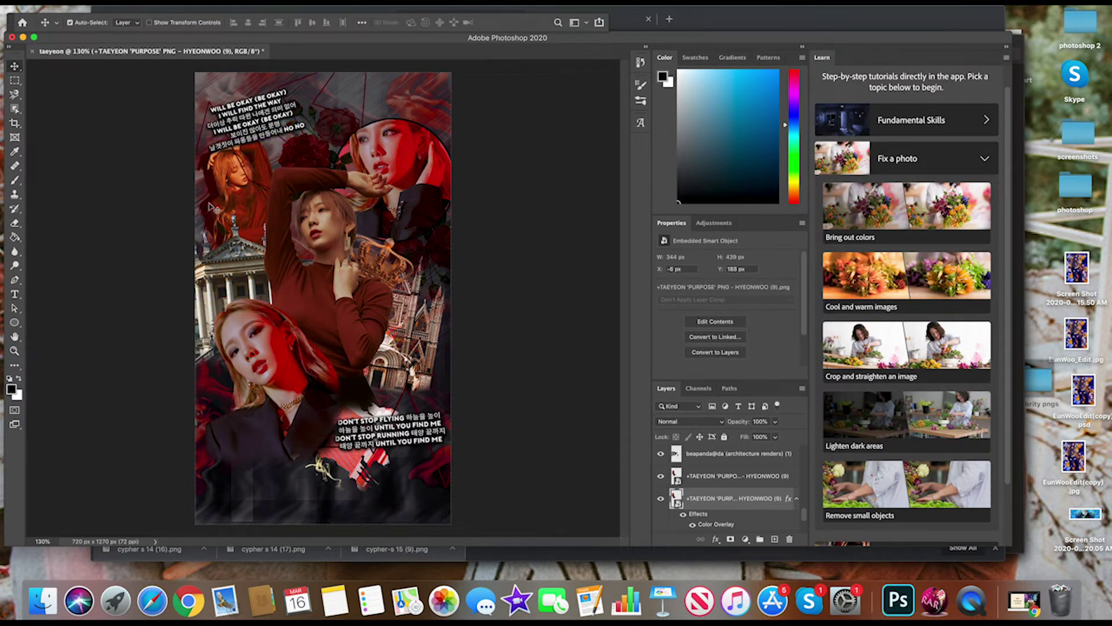
click(323, 112)
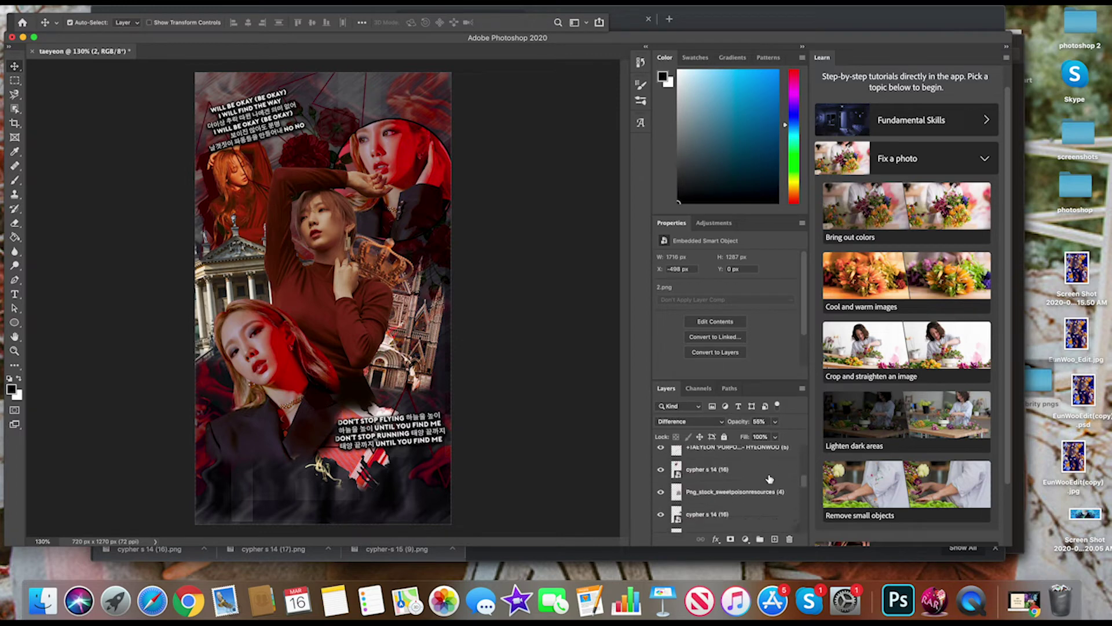
Step: Try placing a Taeyeon PNG from the pack folder, then cancel the placement
key(e)
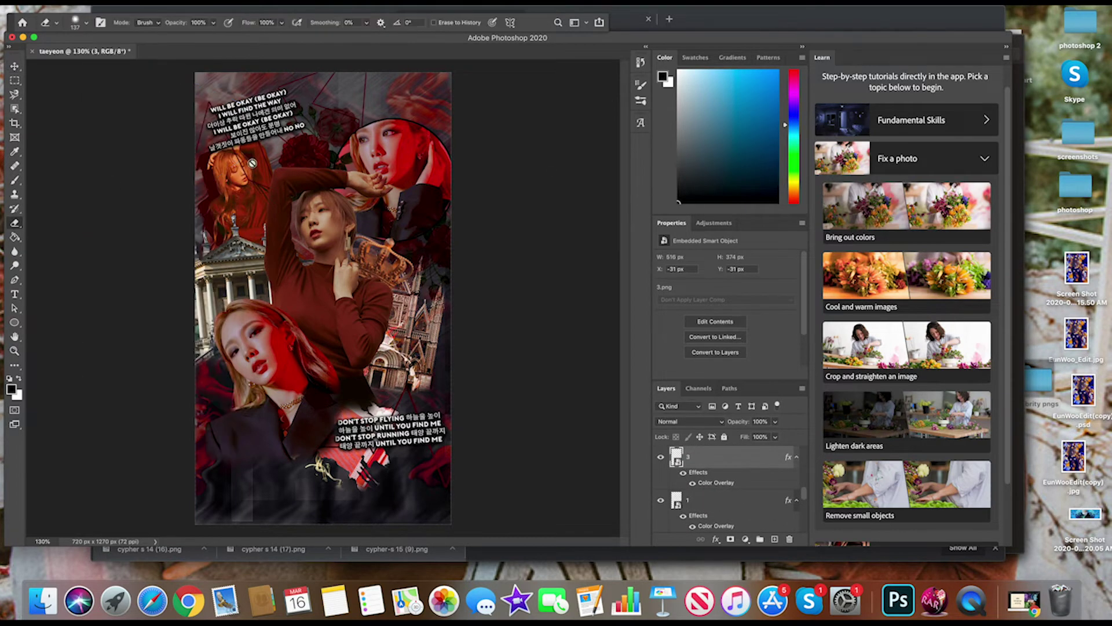
key(t)
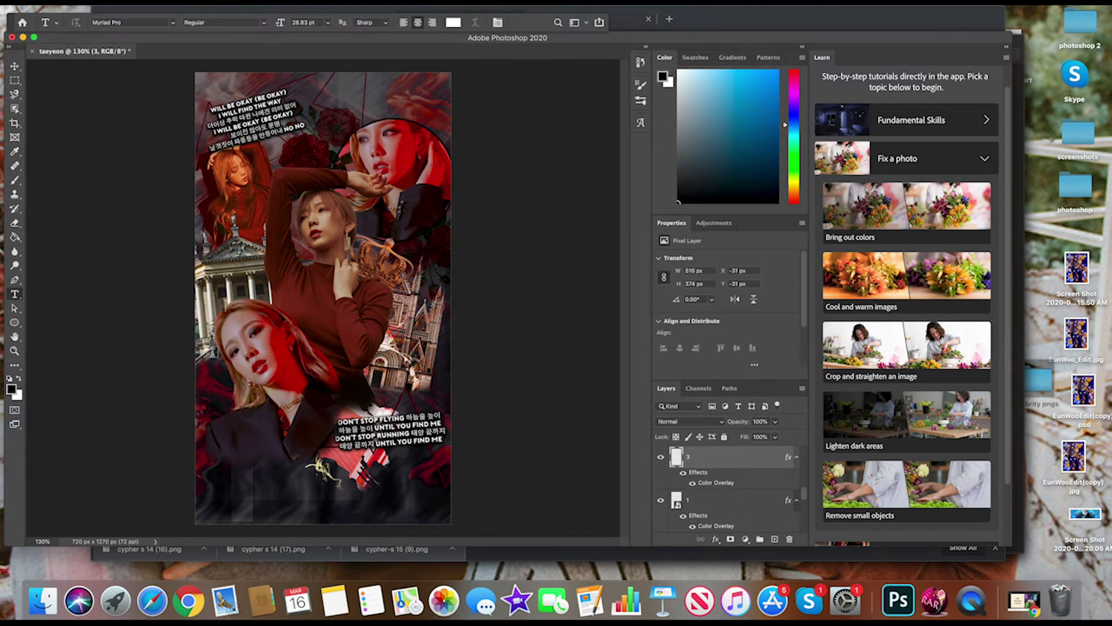
click(1019, 538)
scroll(315, 226, down, 2)
scroll(314, 226, up, 3)
drag(315, 226, 324, 290)
mouse_move(406, 290)
mouse_down()
mouse_move(429, 471)
mouse_move(455, 365)
mouse_move(152, 327)
mouse_up()
key(Escape)
Step: Type the 'Taeyeon' title near the bottom in Beauty Dream font and enlarge it
click(265, 477)
text(Taey)
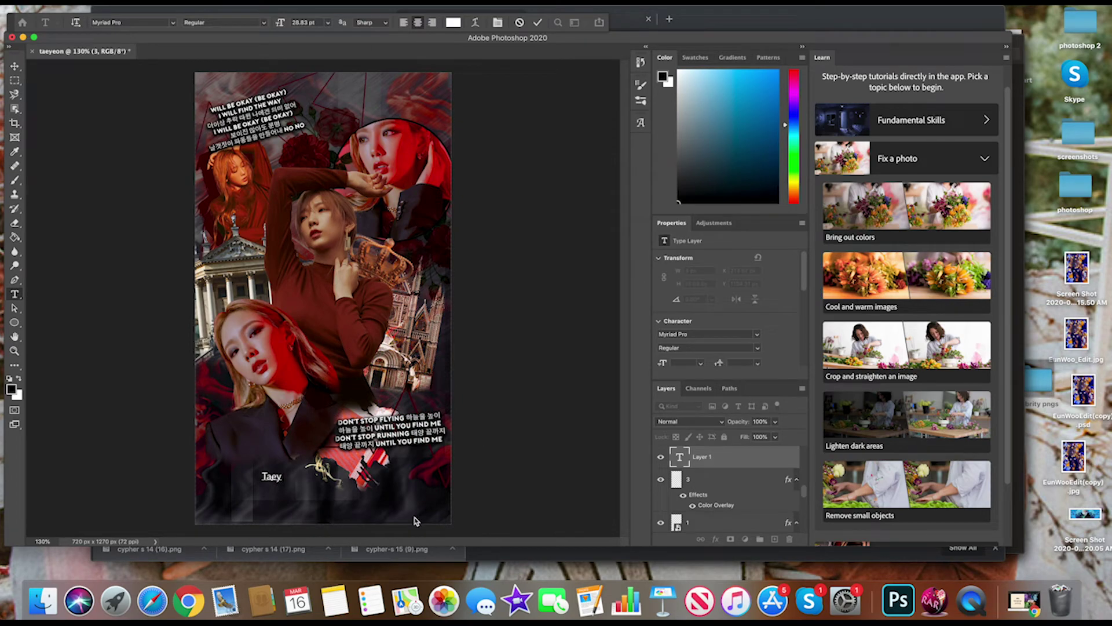
click(134, 22)
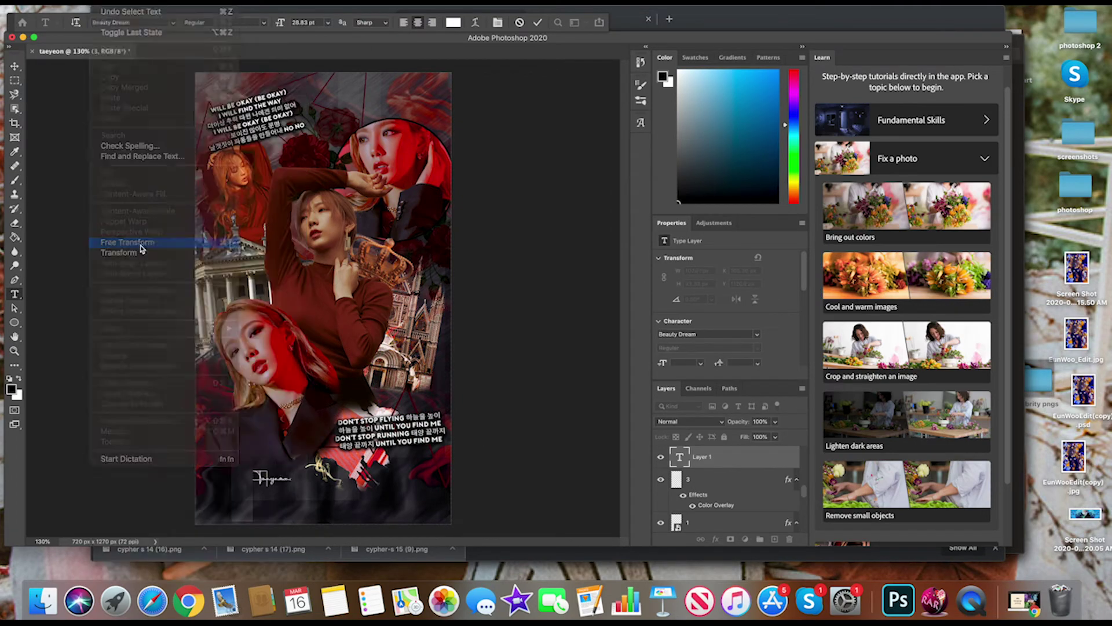
click(150, 241)
key(ctrl+t)
drag(329, 488, 358, 489)
key(Return)
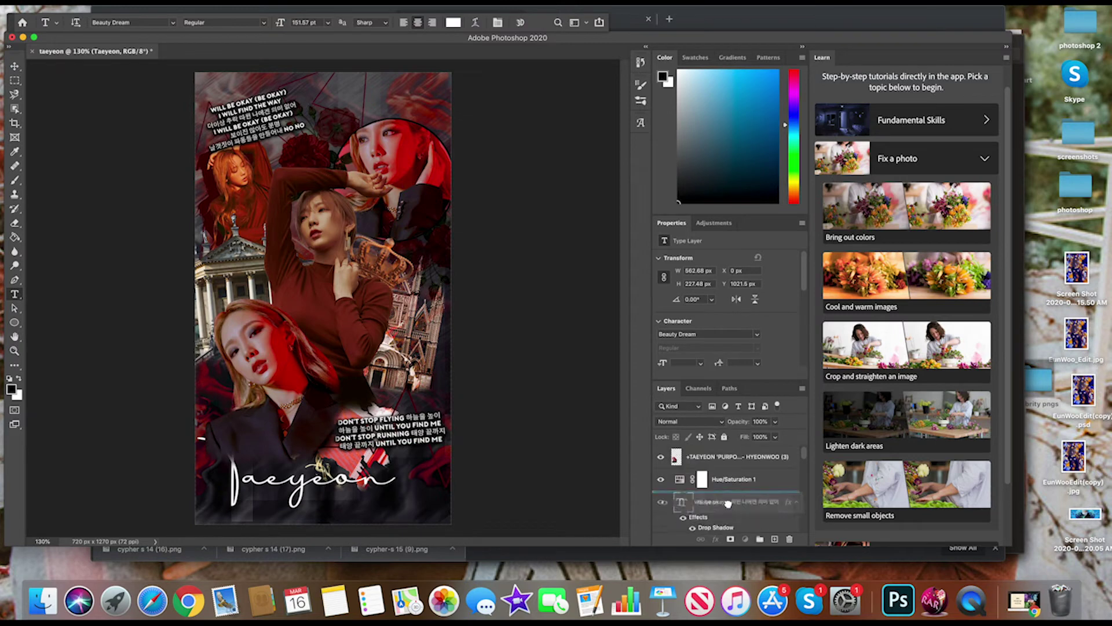
Step: Add a drop shadow layer style to the Taeyeon title
double_click(770, 456)
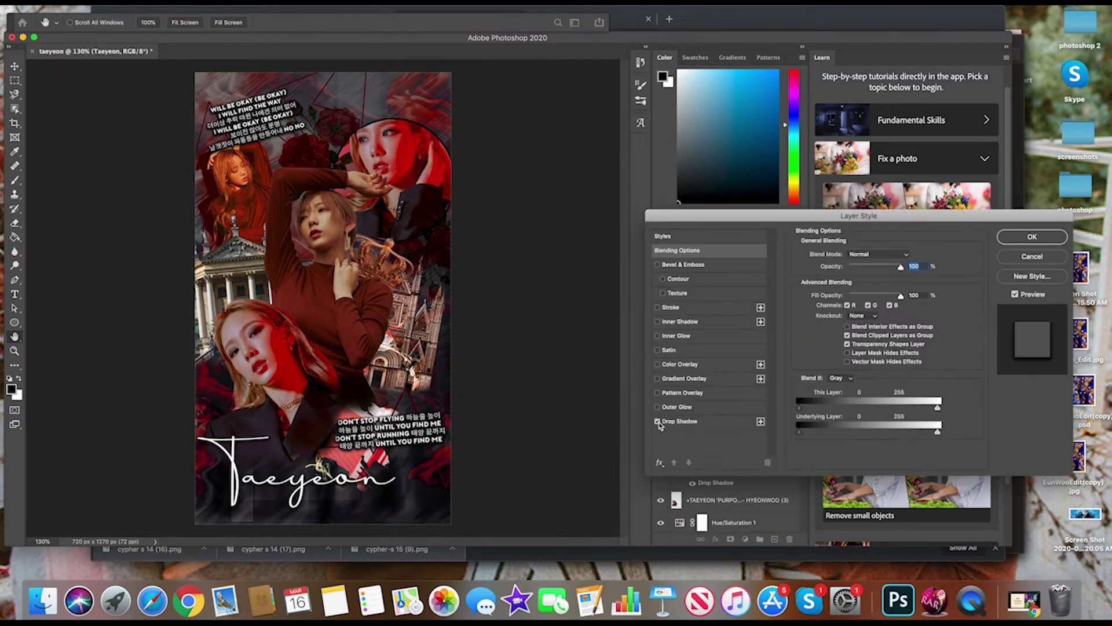
click(680, 421)
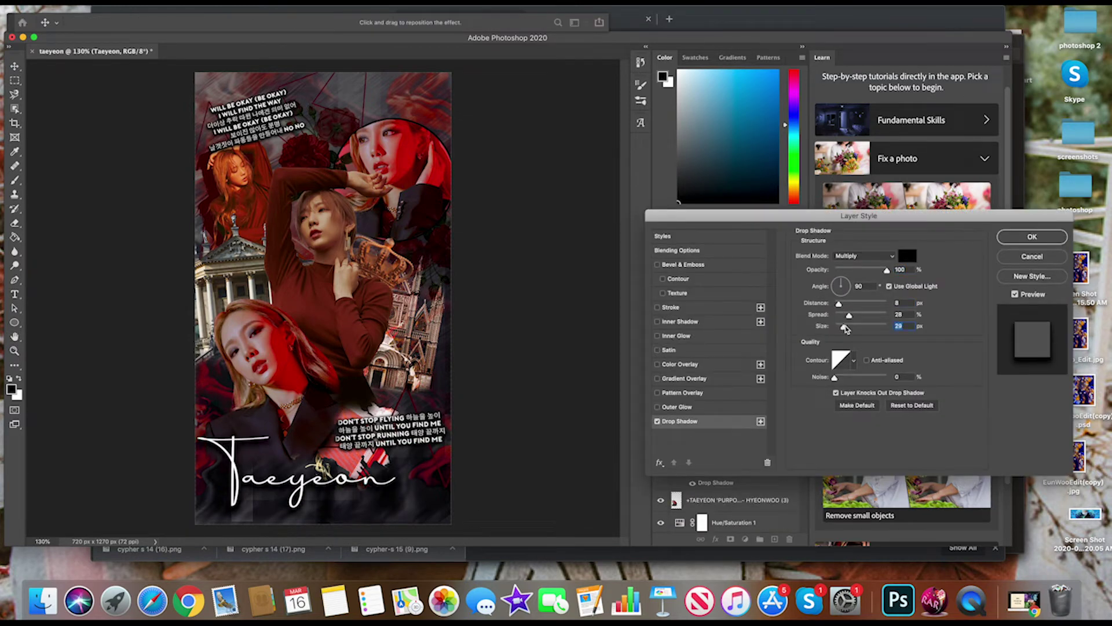
click(1031, 237)
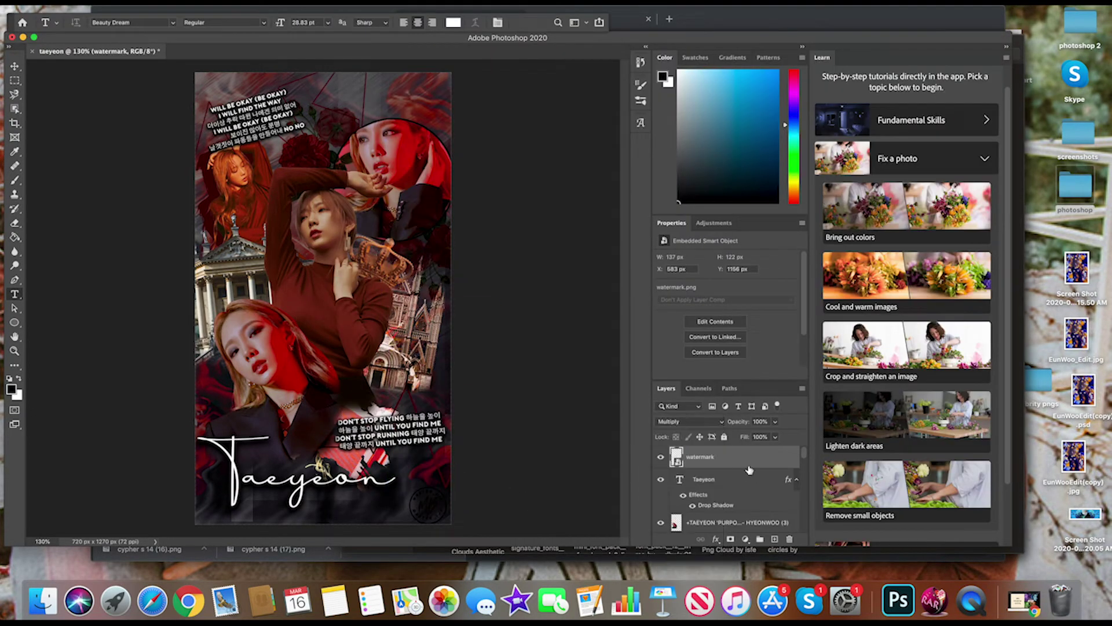
Step: Darken the bottom-right watermark's Color Overlay to near-black
double_click(749, 469)
click(706, 380)
click(905, 237)
click(672, 260)
click(795, 346)
click(778, 328)
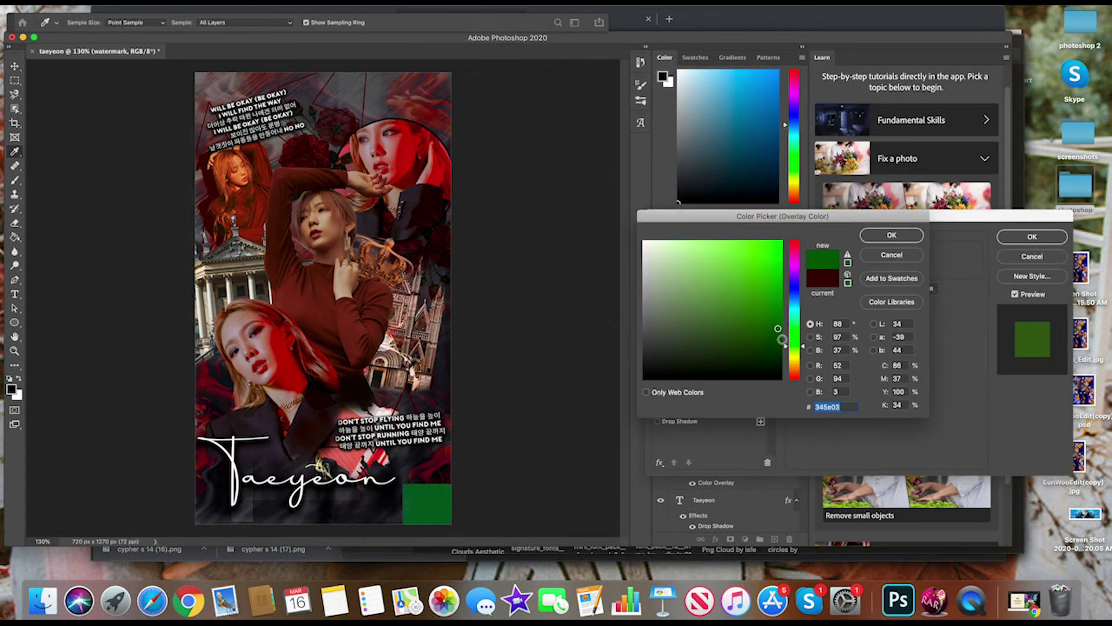
mouse_move(795, 346)
mouse_down()
mouse_move(794, 361)
mouse_move(795, 318)
mouse_up()
click(775, 374)
key(Return)
key(Return)
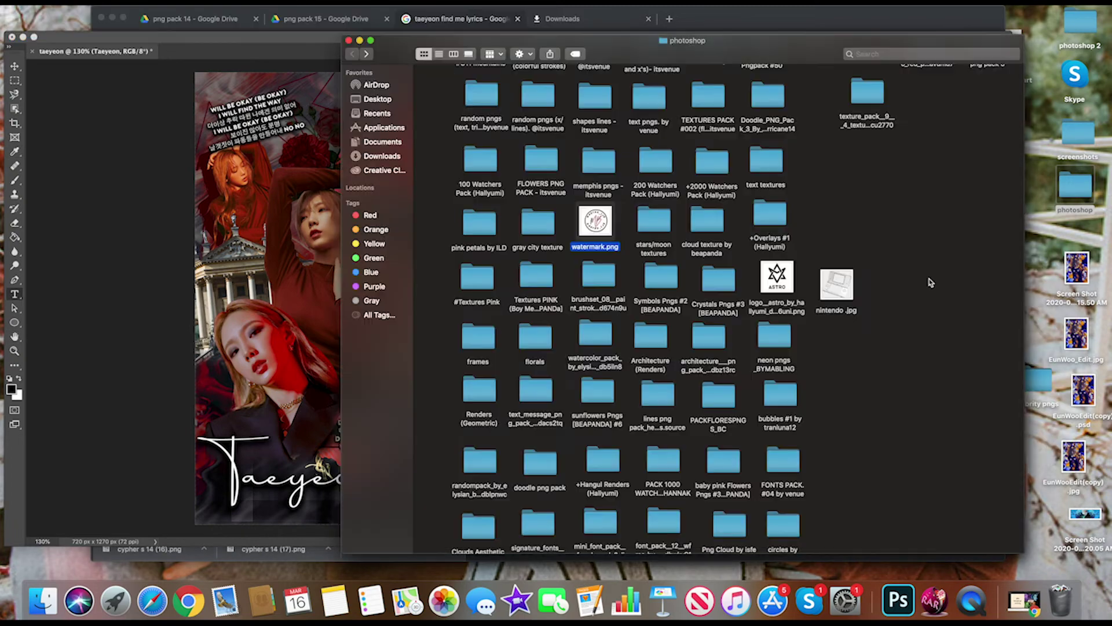
Step: Place a new watermark near the top and give it a deep-red Color Overlay
mouse_move(596, 243)
mouse_down()
mouse_move(322, 298)
mouse_move(443, 90)
mouse_up()
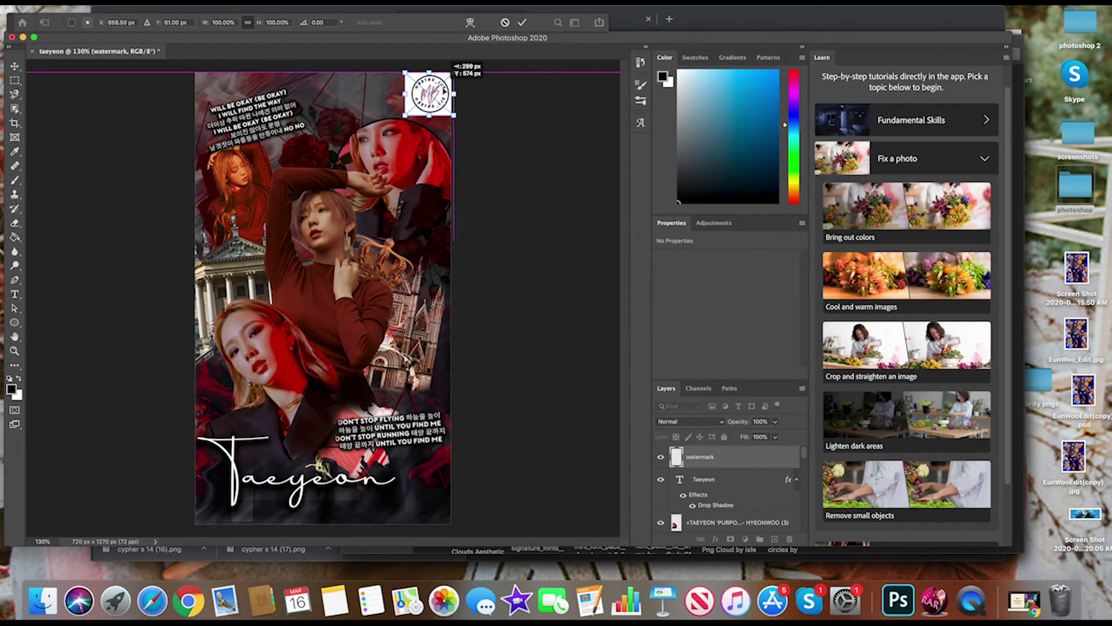
key(Return)
click(715, 539)
click(686, 512)
click(869, 237)
click(906, 237)
click(916, 257)
click(796, 248)
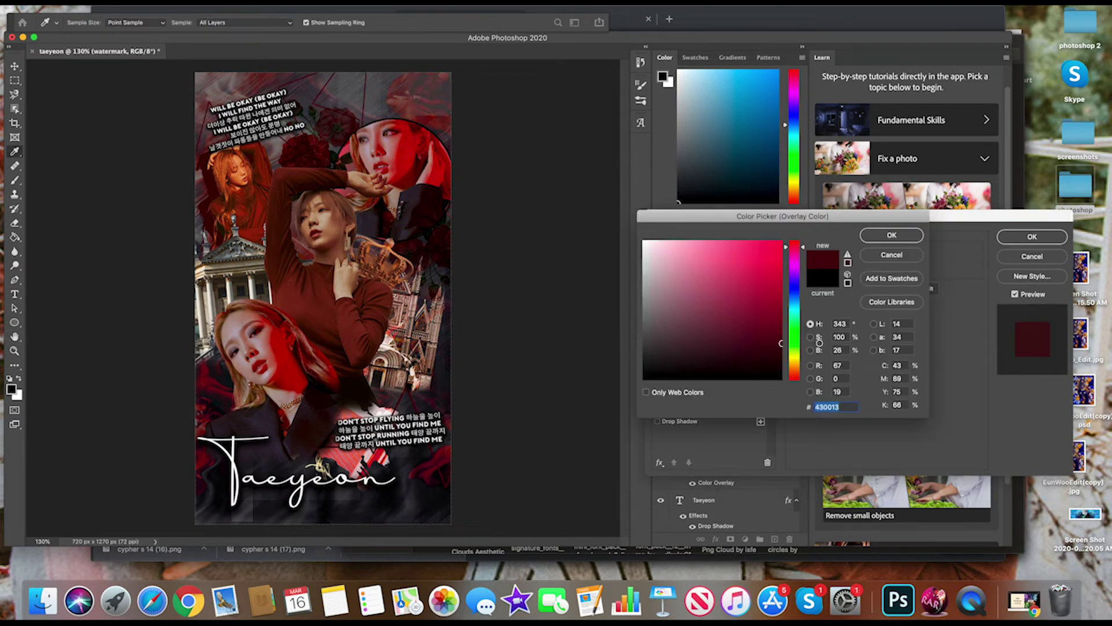
key(Return)
key(Return)
Step: Shrink the new top watermark with Free Transform
click(93, 3)
click(153, 233)
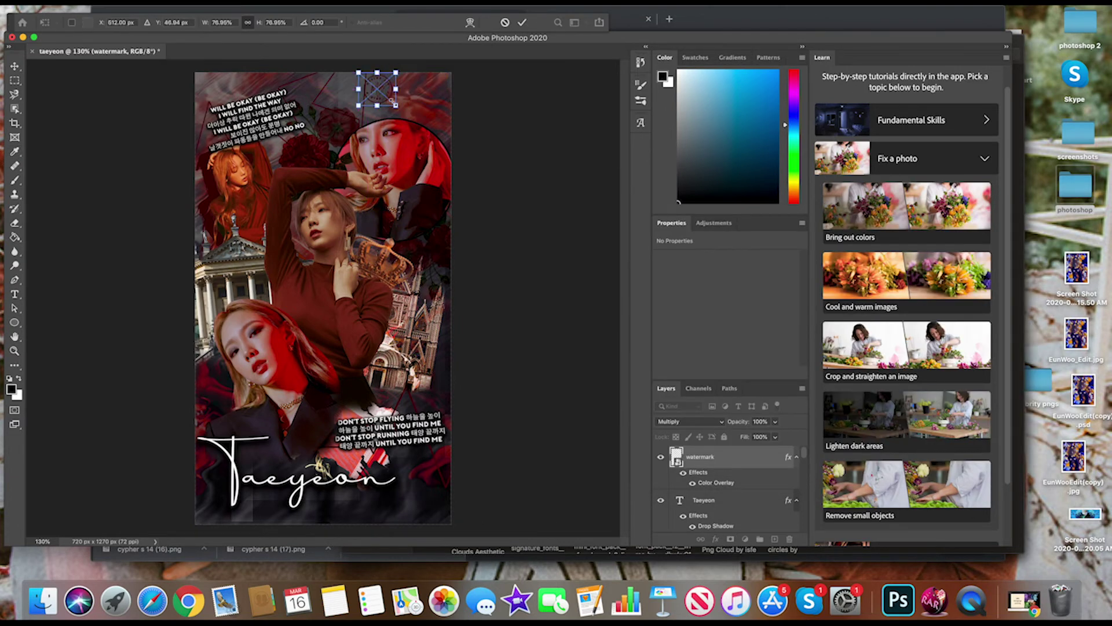
key(Return)
Step: Add the creator's handle in the Porter font at the bottom-right corner
key(t)
click(373, 102)
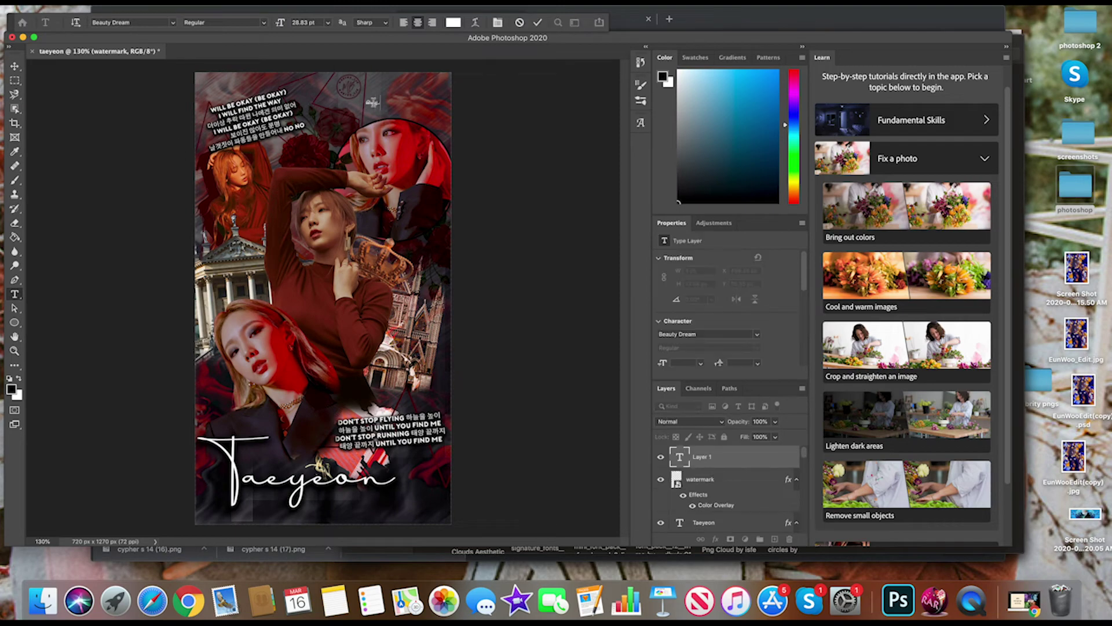
click(172, 22)
click(173, 290)
mouse_move(355, 75)
mouse_down()
mouse_move(408, 88)
mouse_move(435, 509)
mouse_up()
key(Return)
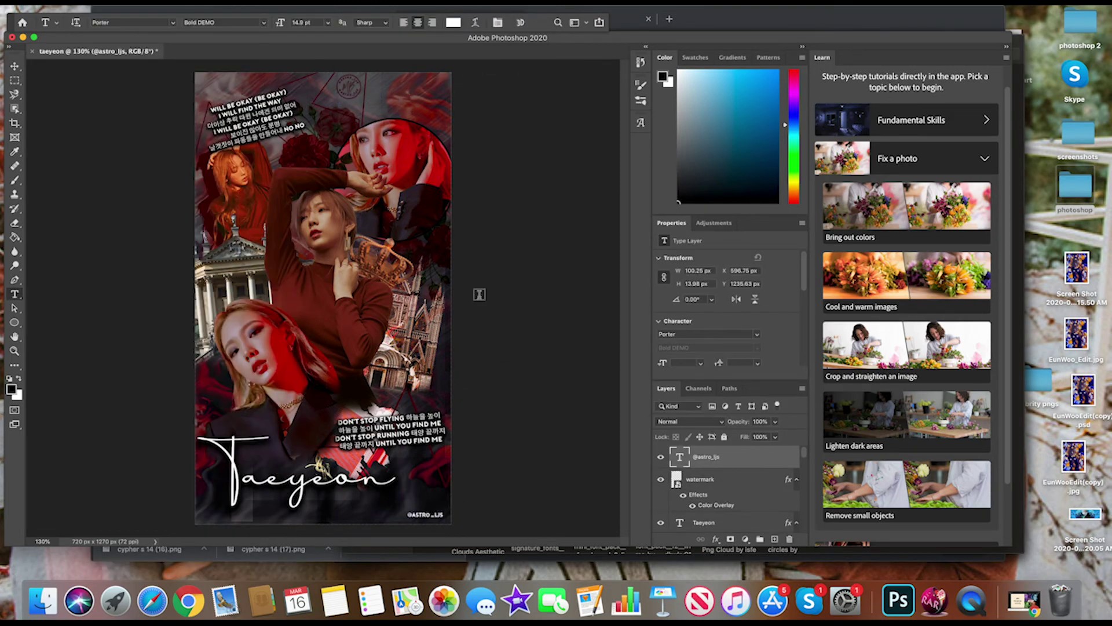
double_click(1082, 182)
Step: Apply the whistle coloring PSD group to the collage at 71% opacity
double_click(807, 238)
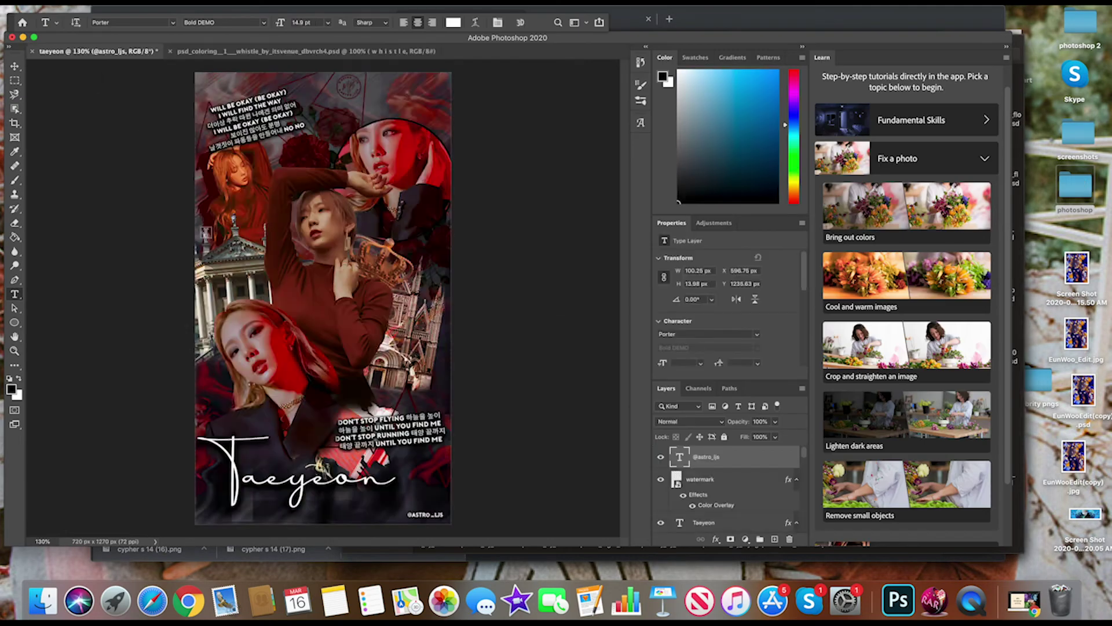
drag(778, 436, 767, 440)
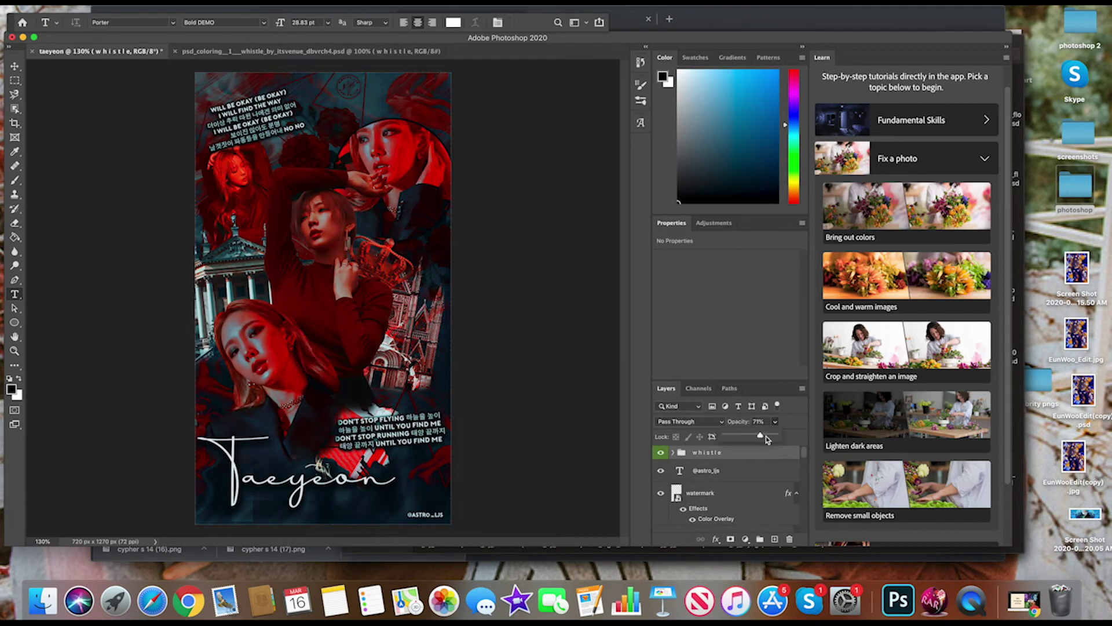